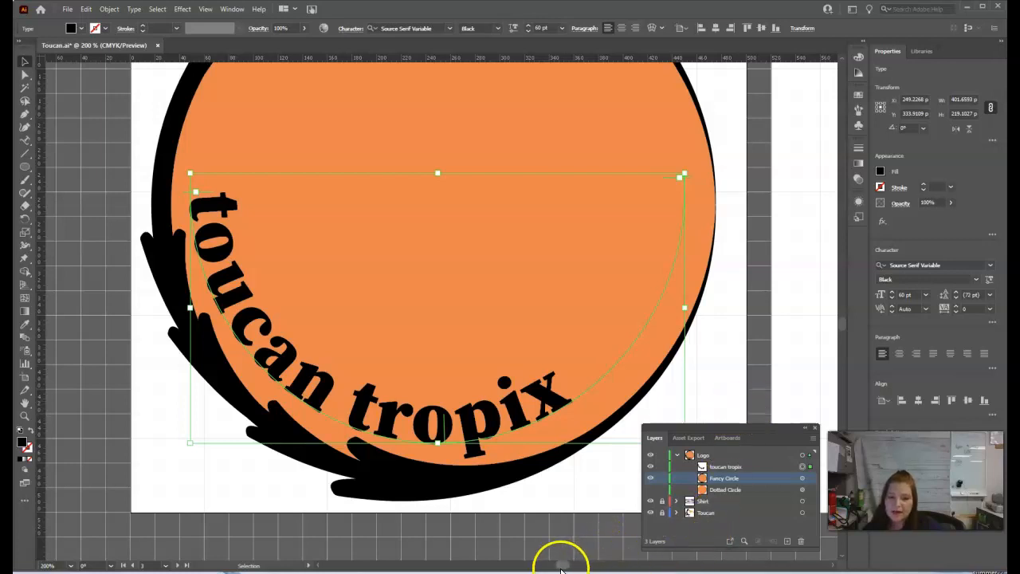
Step: Draw a flat black ellipse about 182 by 53 px on the empty canvas beside the logo artboard
{"action": "scroll", "coordinate": [562, 567], "scroll_direction": "left", "scroll_amount": 5}
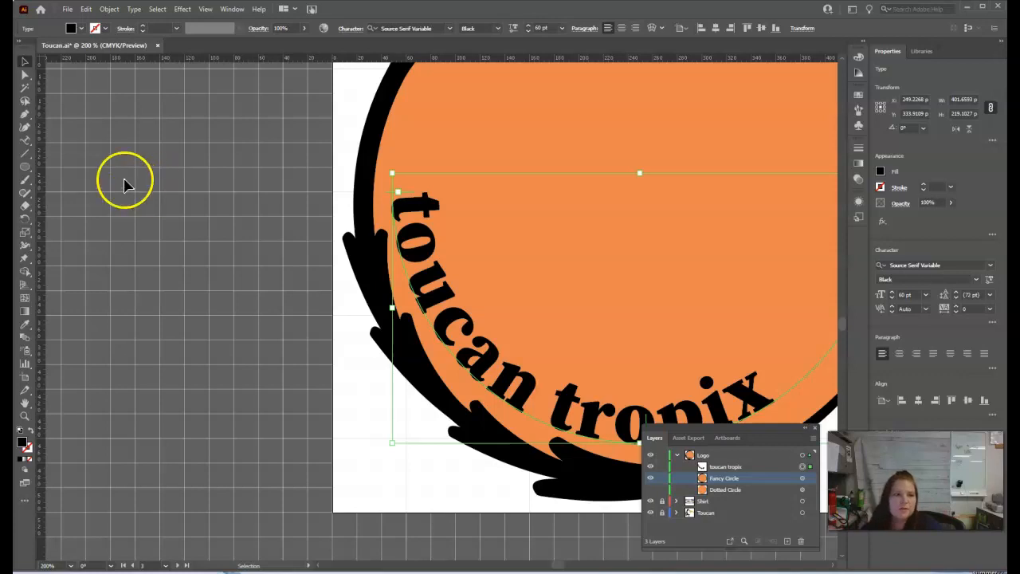
{"action": "left_click", "coordinate": [24, 167]}
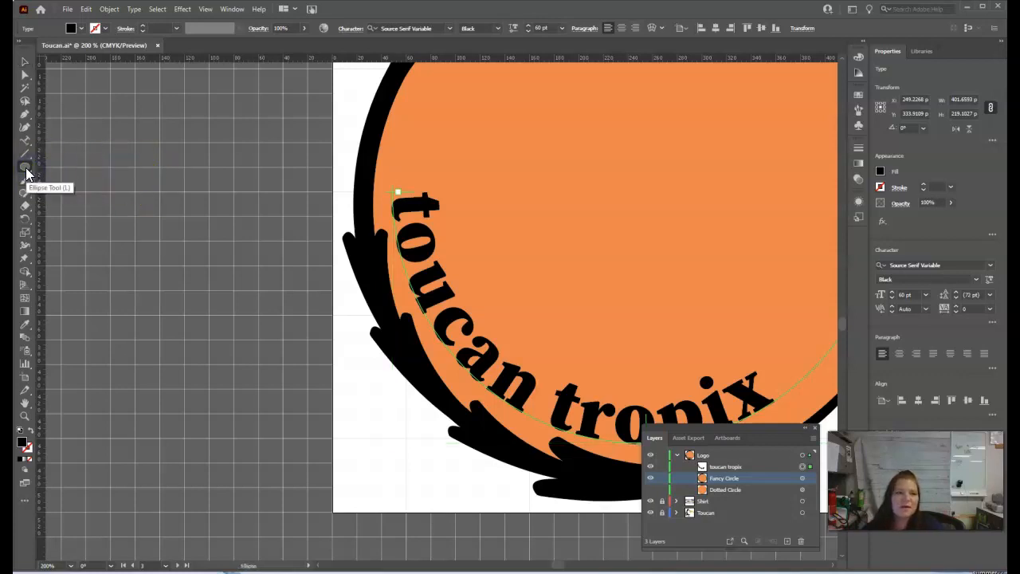
{"action": "left_click_drag", "start_coordinate": [86, 152], "coordinate": [311, 218]}
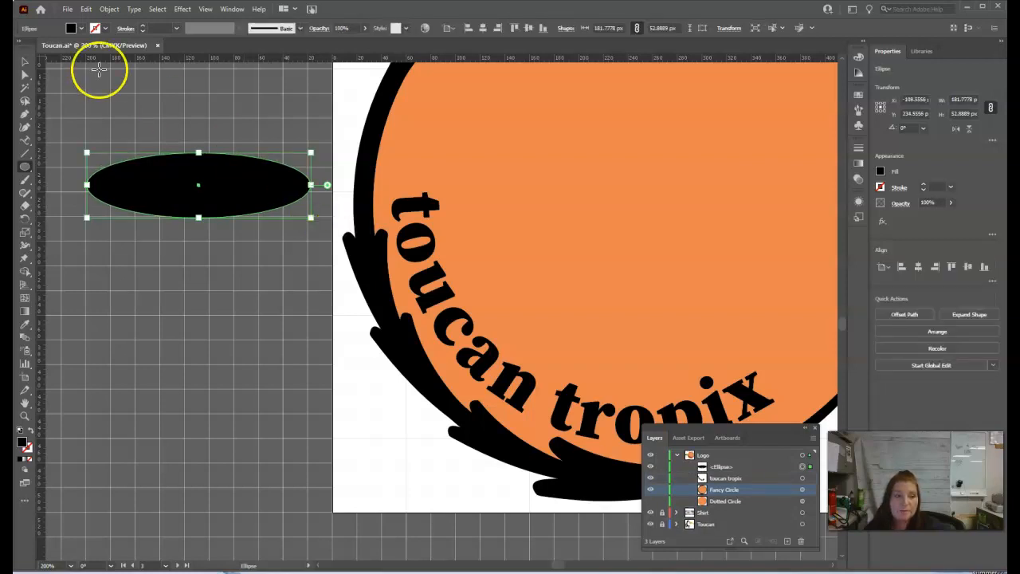
Step: Convert the ellipse's two end anchor points to corner points so both ends are pointed
{"action": "left_click", "coordinate": [25, 74]}
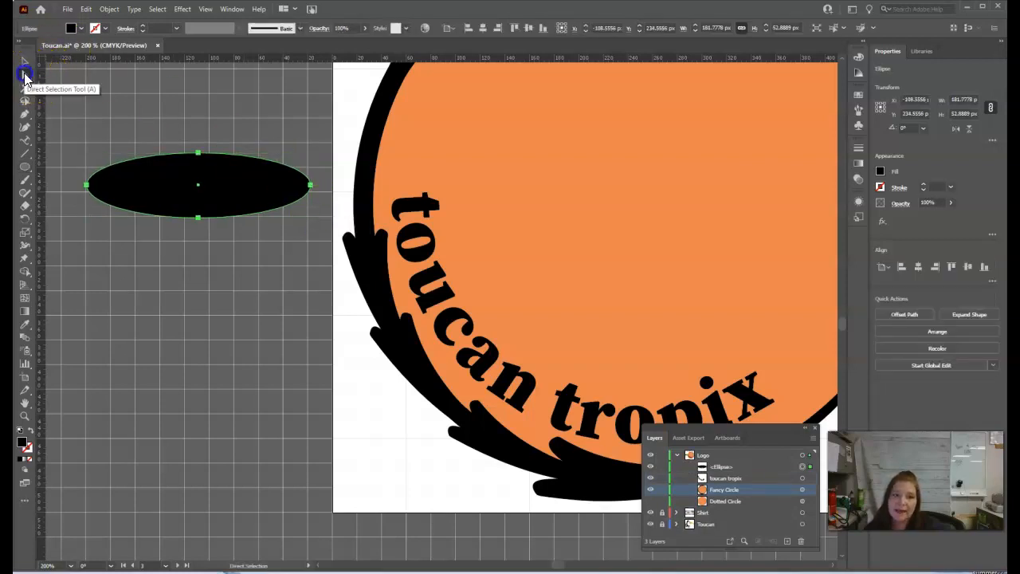
{"action": "left_click", "coordinate": [87, 185]}
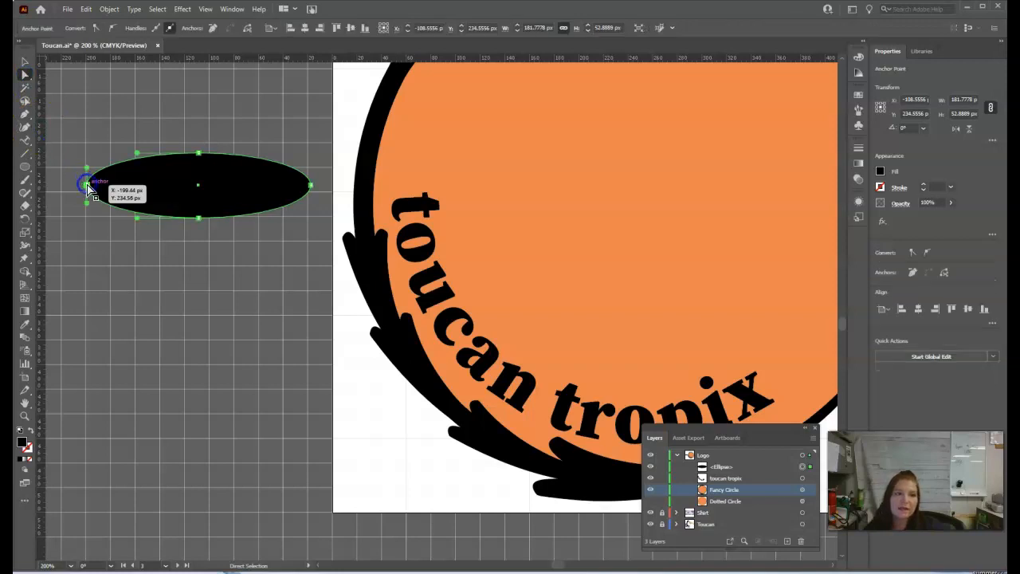
{"action": "left_click", "coordinate": [97, 30]}
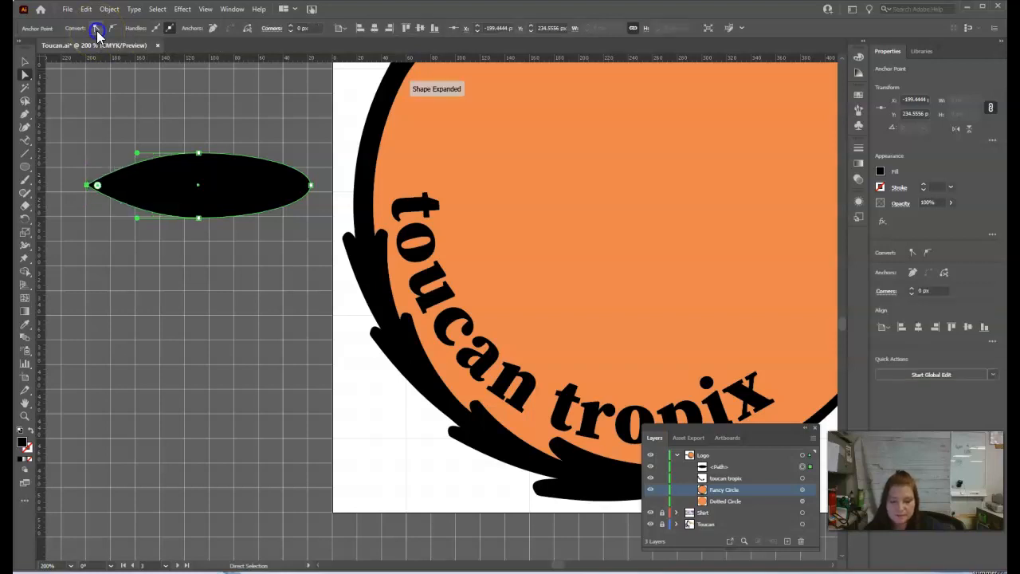
{"action": "left_click", "coordinate": [321, 182]}
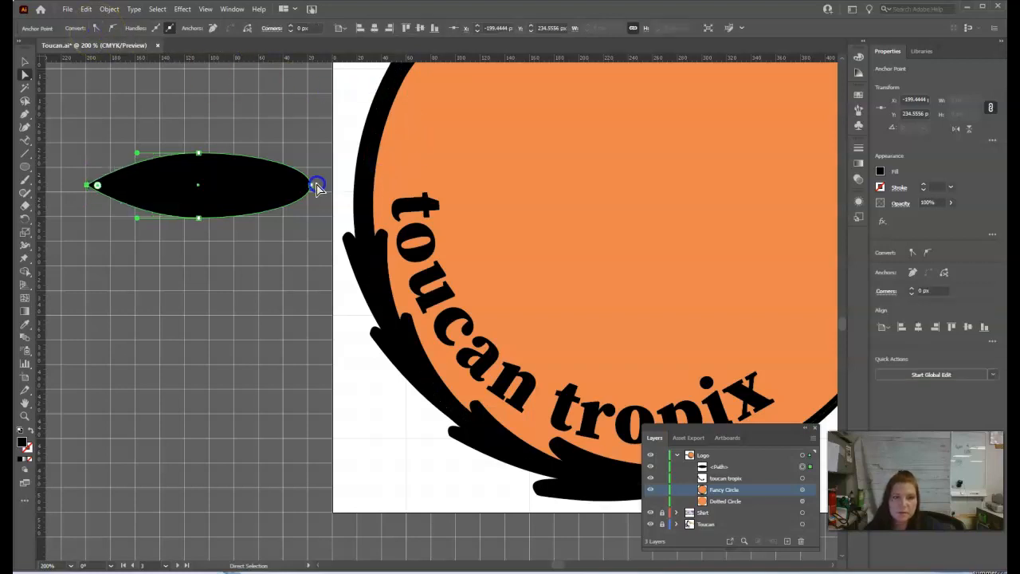
{"action": "left_click", "coordinate": [94, 30]}
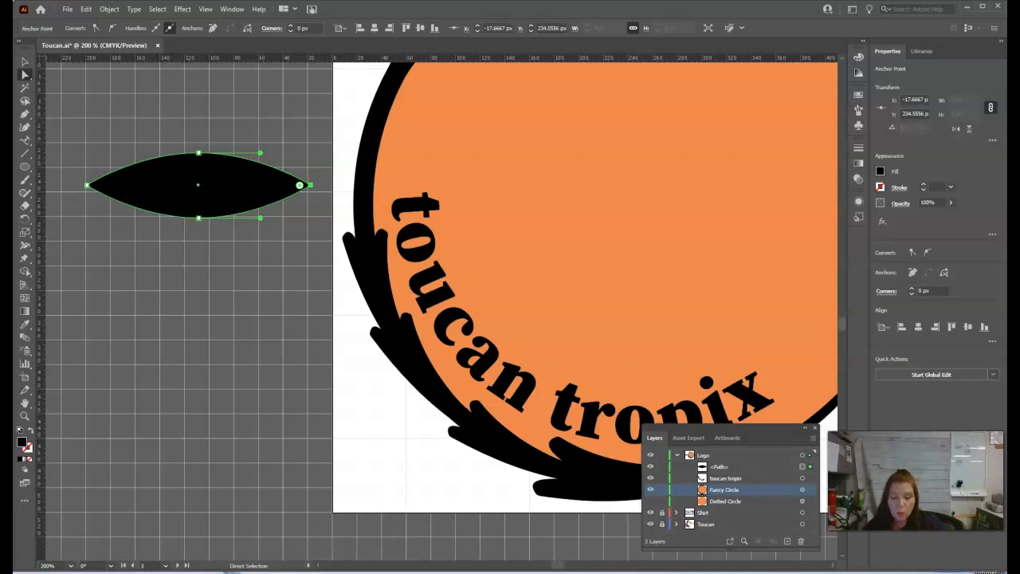
{"action": "left_click", "coordinate": [27, 62]}
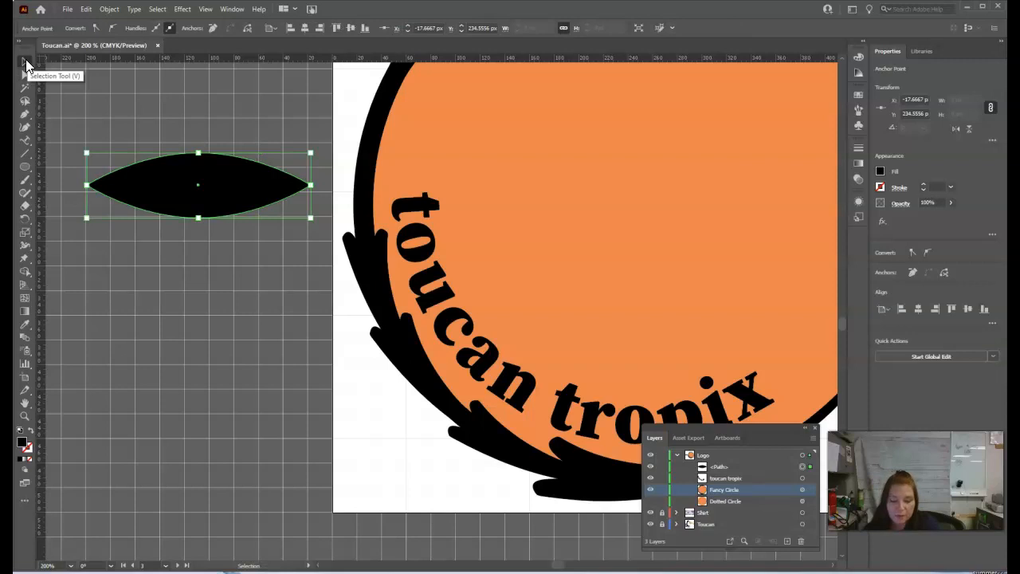
Step: Apply a Twist effect with an angle of 60° to the pointed shape
{"action": "left_click", "coordinate": [180, 10]}
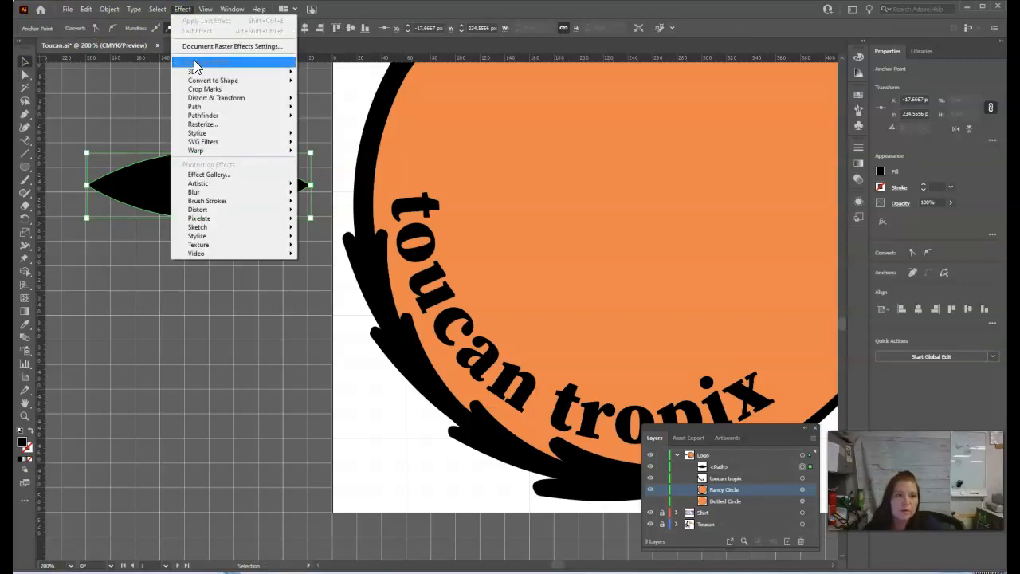
{"action": "mouse_move", "coordinate": [206, 97]}
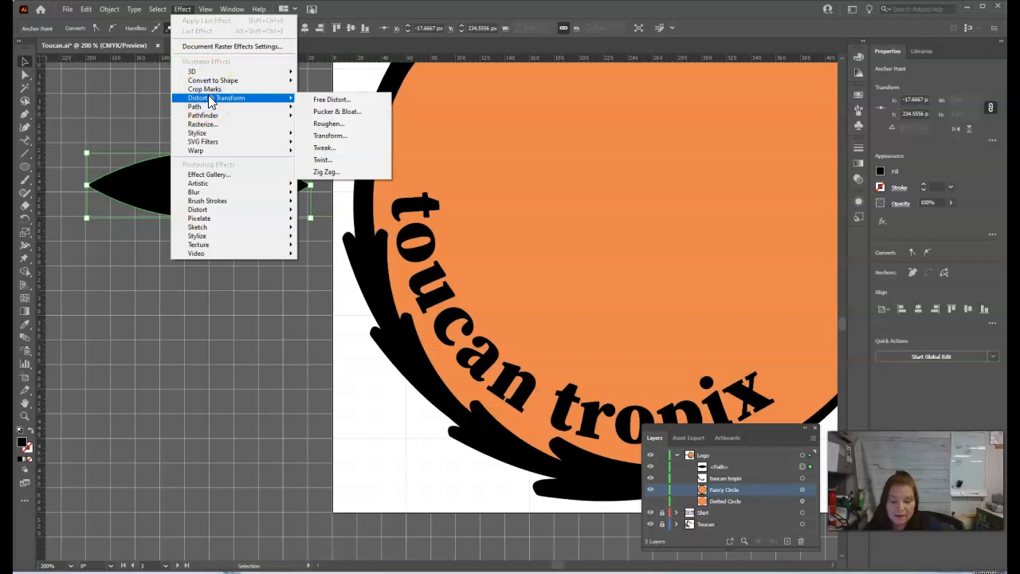
{"action": "left_click", "coordinate": [339, 161]}
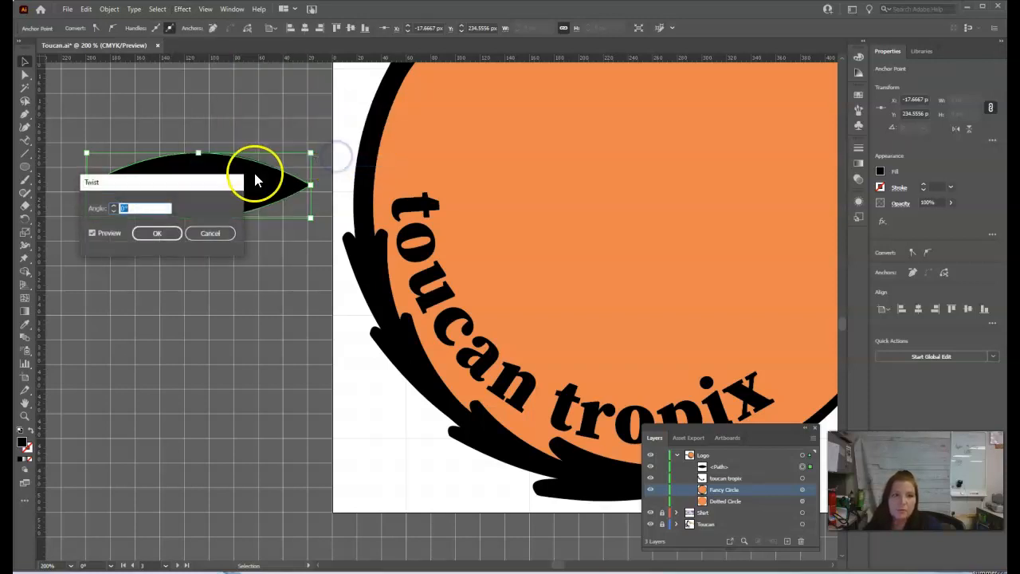
{"action": "left_click_drag", "start_coordinate": [165, 195], "coordinate": [214, 263]}
{"action": "left_click", "coordinate": [164, 274]}
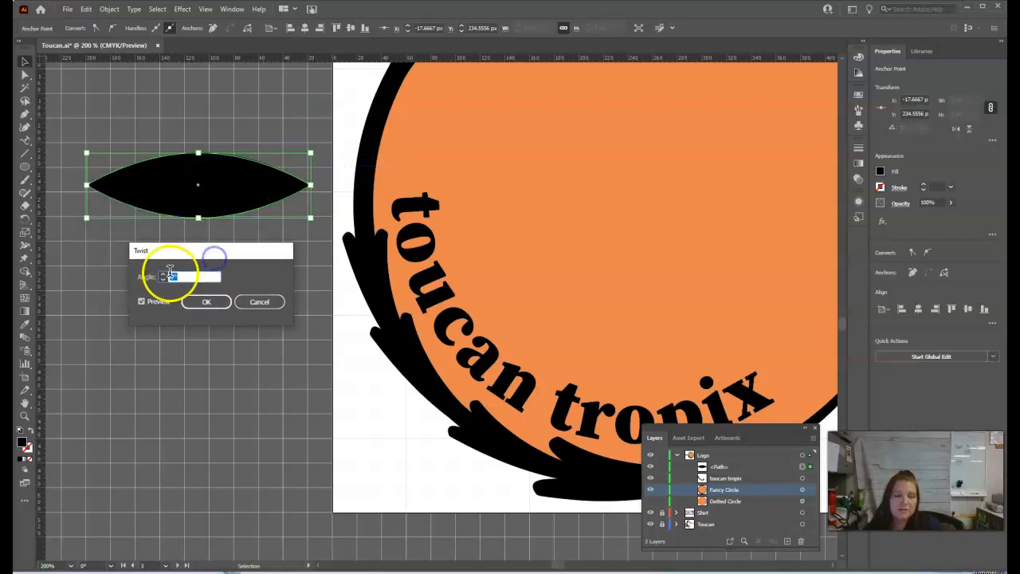
{"action": "left_click", "coordinate": [165, 274]}
{"action": "left_click", "coordinate": [164, 274]}
{"action": "left_click", "coordinate": [164, 274]}
{"action": "left_click", "coordinate": [164, 274]}
{"action": "left_click", "coordinate": [164, 274]}
{"action": "left_click", "coordinate": [165, 274]}
{"action": "left_click", "coordinate": [164, 274]}
{"action": "left_click", "coordinate": [164, 274]}
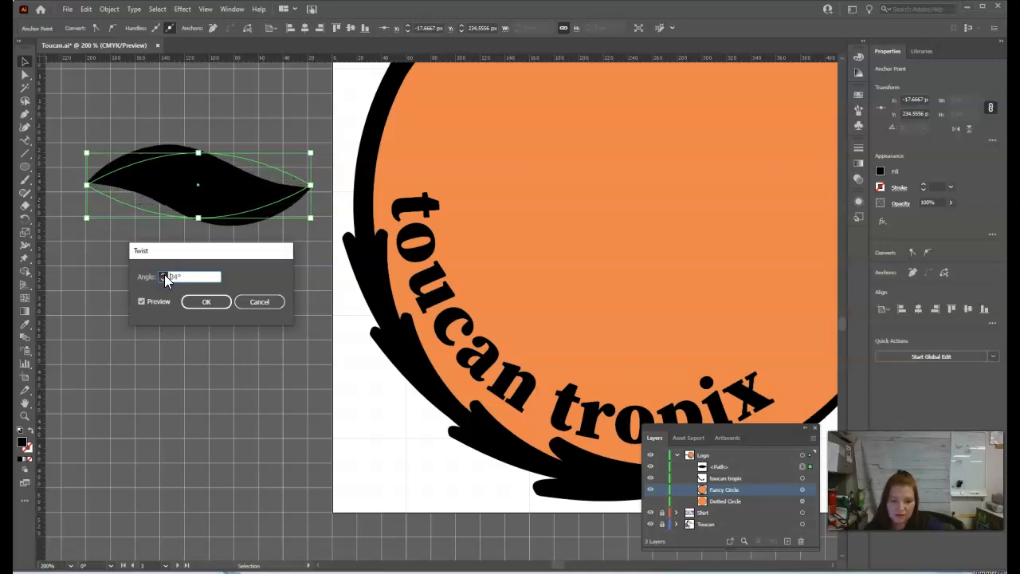
{"action": "left_click", "coordinate": [164, 274]}
{"action": "left_click", "coordinate": [164, 274]}
{"action": "left_click", "coordinate": [164, 274]}
{"action": "left_click", "coordinate": [164, 274]}
{"action": "left_click", "coordinate": [164, 274]}
{"action": "left_click", "coordinate": [164, 274]}
{"action": "left_click", "coordinate": [164, 274]}
{"action": "left_click", "coordinate": [164, 274]}
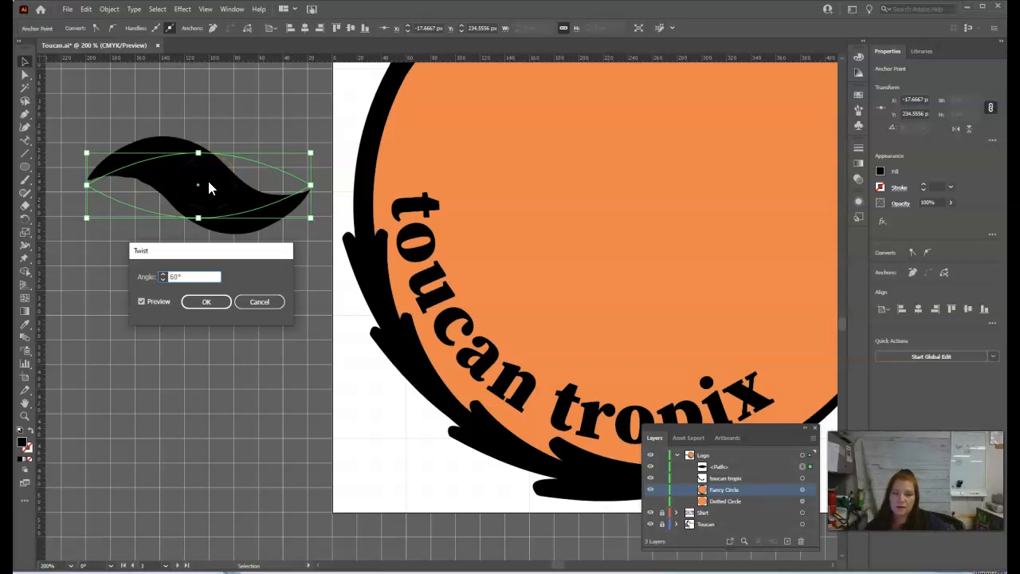
{"action": "left_click", "coordinate": [199, 206]}
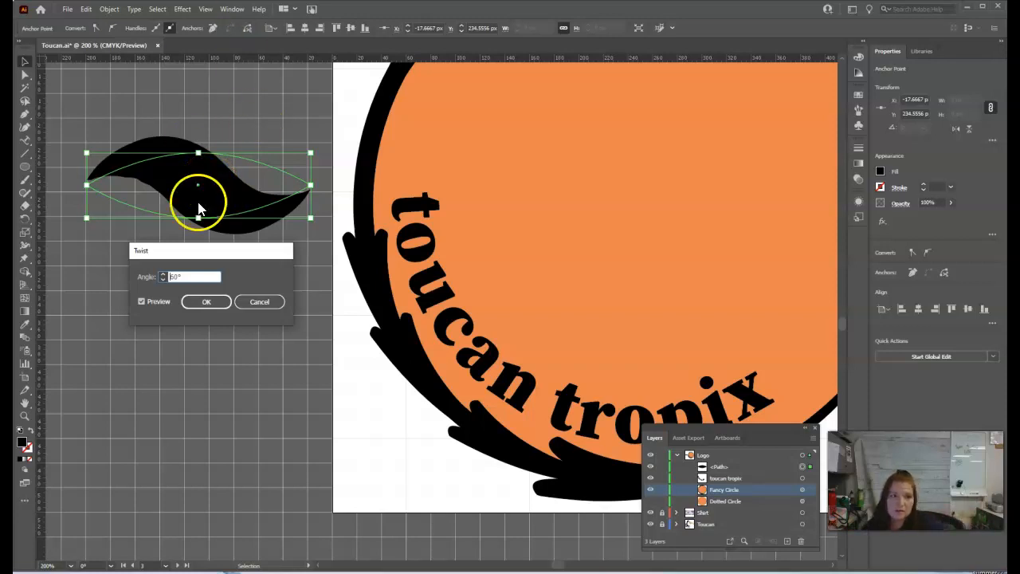
{"action": "left_click", "coordinate": [206, 302]}
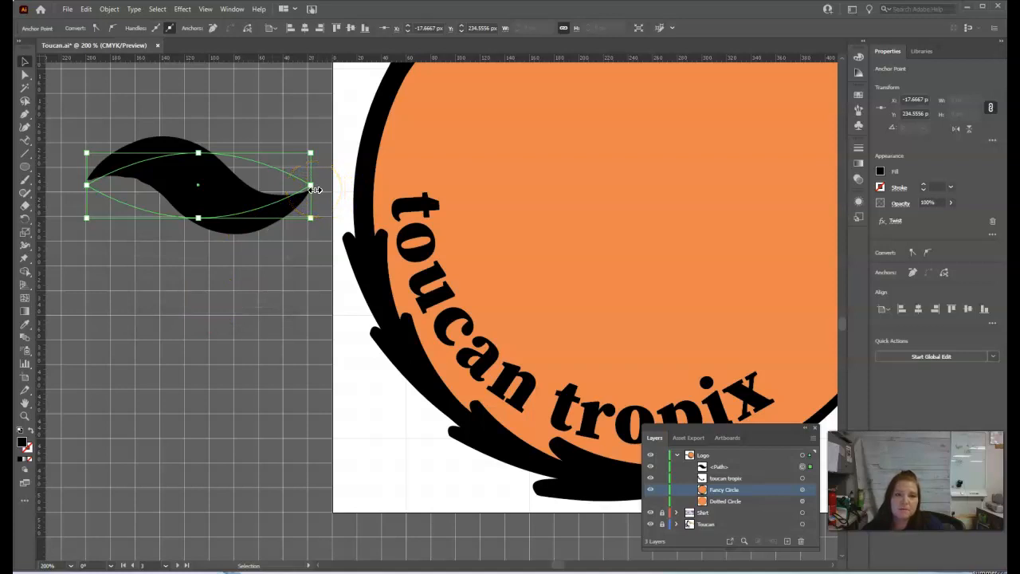
Step: Stretch and flatten the twisted shape to about 220 by 37 px, keeping it beside the artboard
{"action": "left_click_drag", "start_coordinate": [316, 189], "coordinate": [356, 187]}
{"action": "left_click_drag", "start_coordinate": [254, 206], "coordinate": [236, 200]}
{"action": "left_click_drag", "start_coordinate": [214, 153], "coordinate": [212, 170]}
{"action": "left_click_drag", "start_coordinate": [223, 211], "coordinate": [215, 201]}
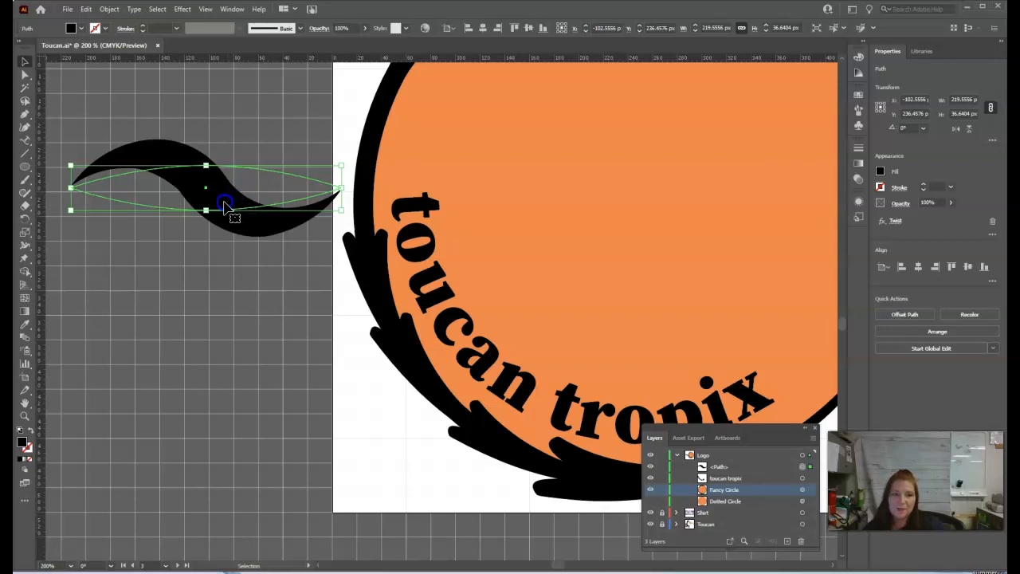
Step: Rotate the twisted shape nearly upright, bring it back to an angle of about 358°, and nudge it slightly
{"action": "left_click_drag", "start_coordinate": [351, 154], "coordinate": [216, 337]}
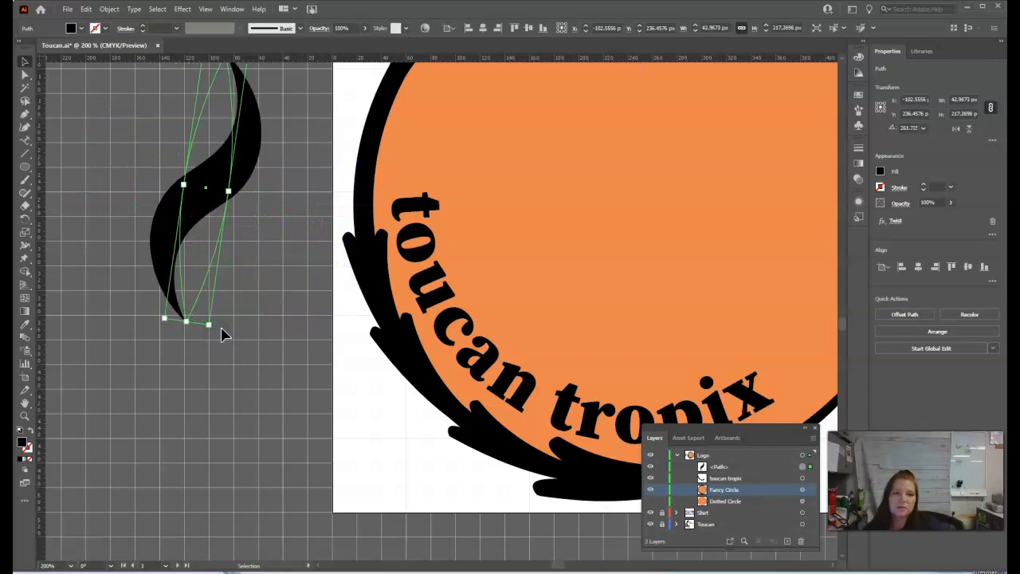
{"action": "left_click_drag", "start_coordinate": [215, 328], "coordinate": [316, 169]}
{"action": "left_click_drag", "start_coordinate": [227, 201], "coordinate": [222, 201]}
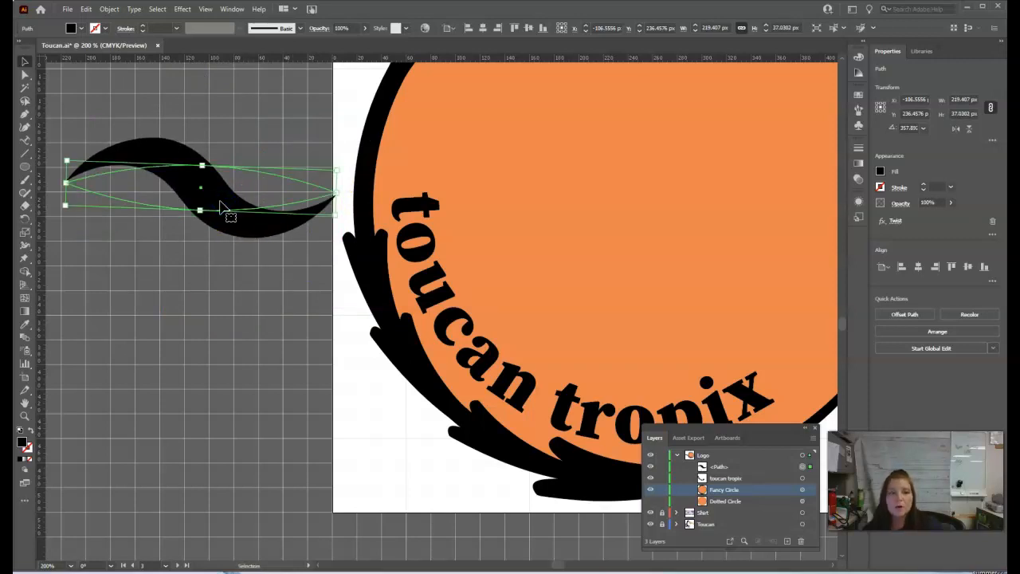
Step: Expand the appearance of the twisted shape so the Twist effect becomes a real path
{"action": "left_click", "coordinate": [109, 9]}
{"action": "left_click", "coordinate": [136, 152]}
{"action": "left_click", "coordinate": [143, 169]}
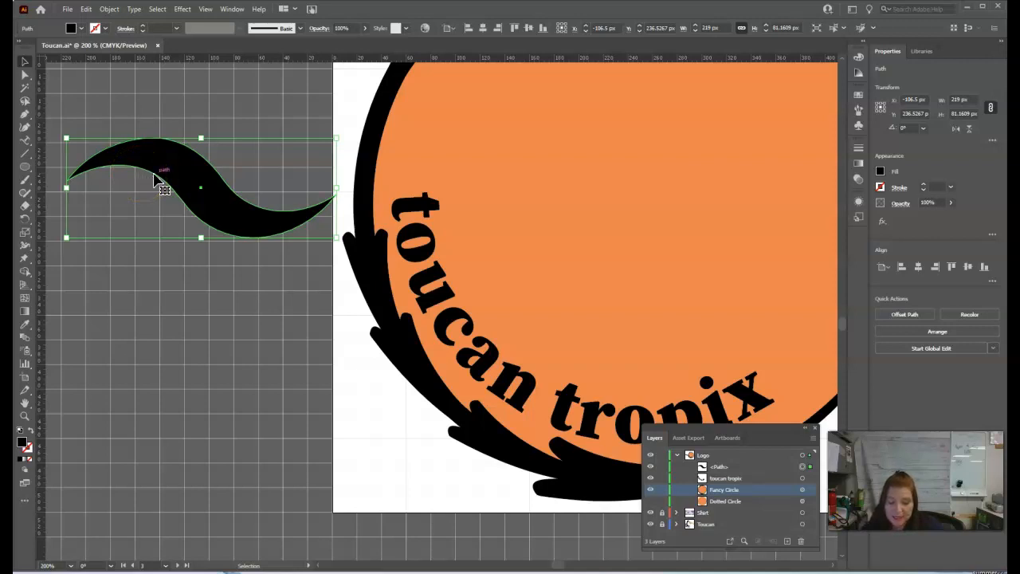
{"action": "left_click", "coordinate": [176, 169]}
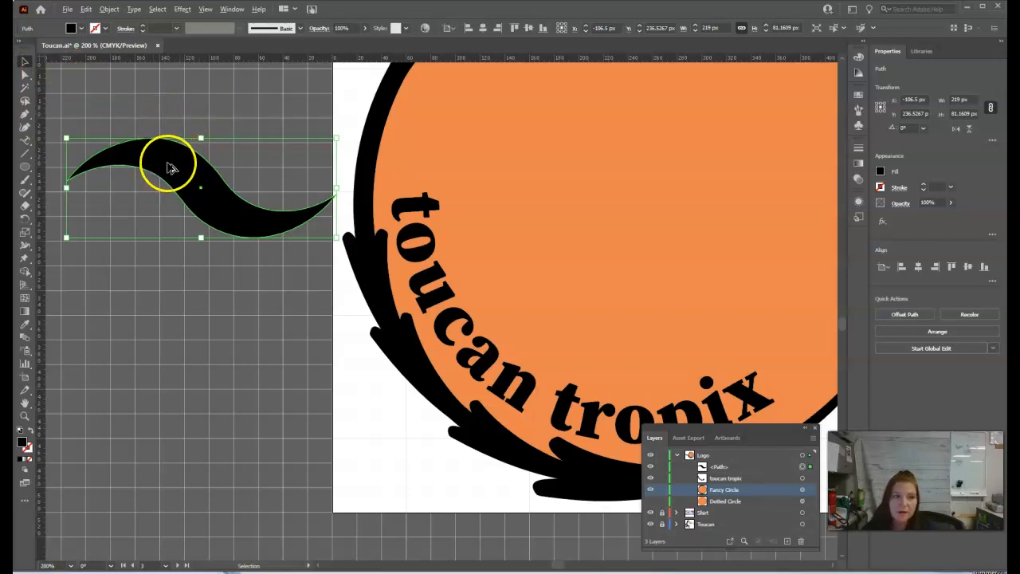
Step: Duplicate the swoosh below the original, scale the copy to about 142 by 48 px and rotate it about 31° to meet the original's end
{"action": "left_click_drag", "start_coordinate": [166, 167], "coordinate": [164, 206]}
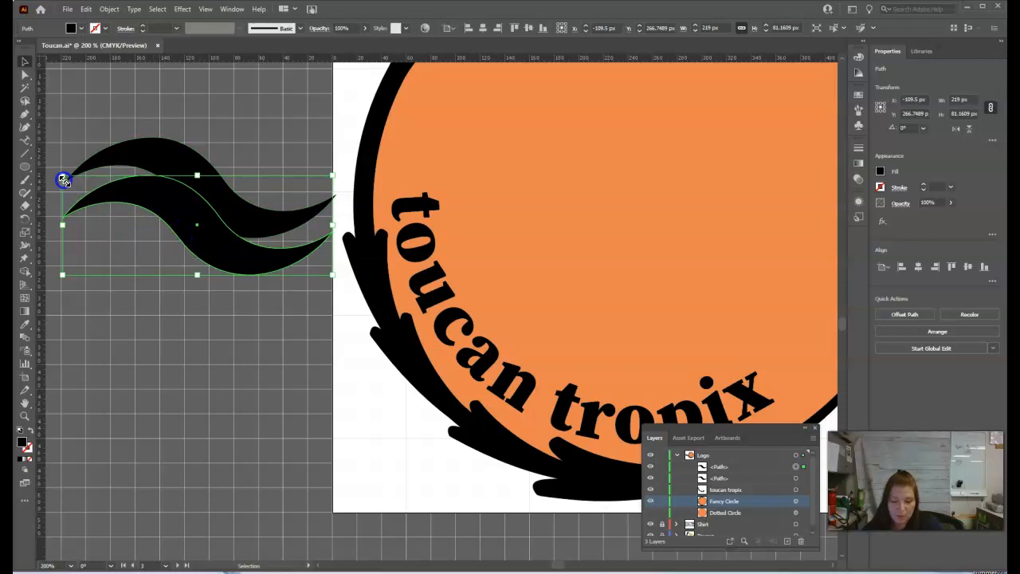
{"action": "left_click_drag", "start_coordinate": [63, 180], "coordinate": [158, 218]}
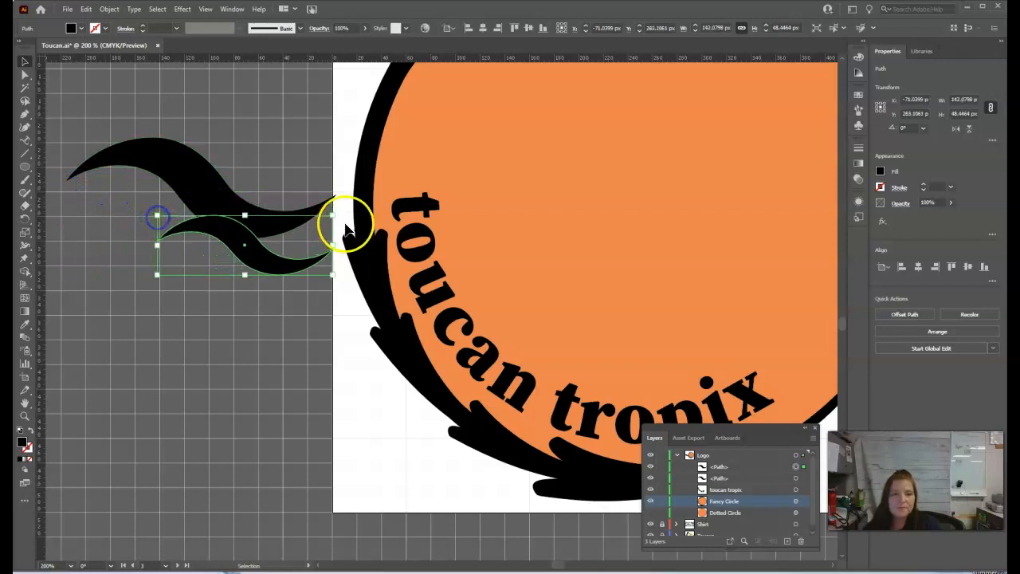
{"action": "left_click_drag", "start_coordinate": [330, 210], "coordinate": [250, 237]}
Step: Fill the larger swoosh with white
{"action": "left_click", "coordinate": [200, 171]}
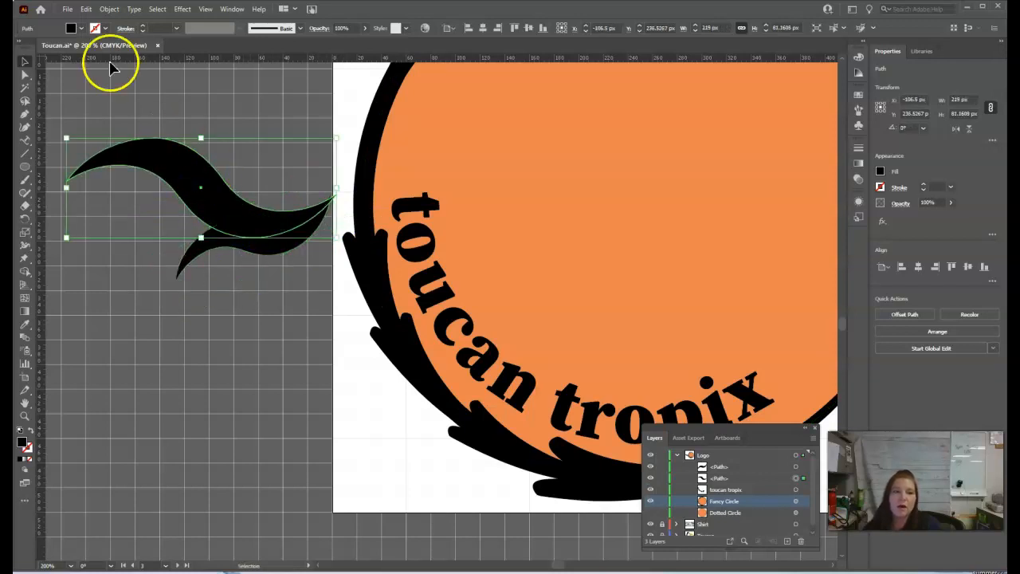
{"action": "left_click", "coordinate": [80, 31]}
{"action": "left_click", "coordinate": [36, 48]}
{"action": "left_click", "coordinate": [250, 254]}
Step: Fill the smaller swoosh with the orange swatch C=0 M=55 Y=75 K=5
{"action": "left_click", "coordinate": [505, 197]}
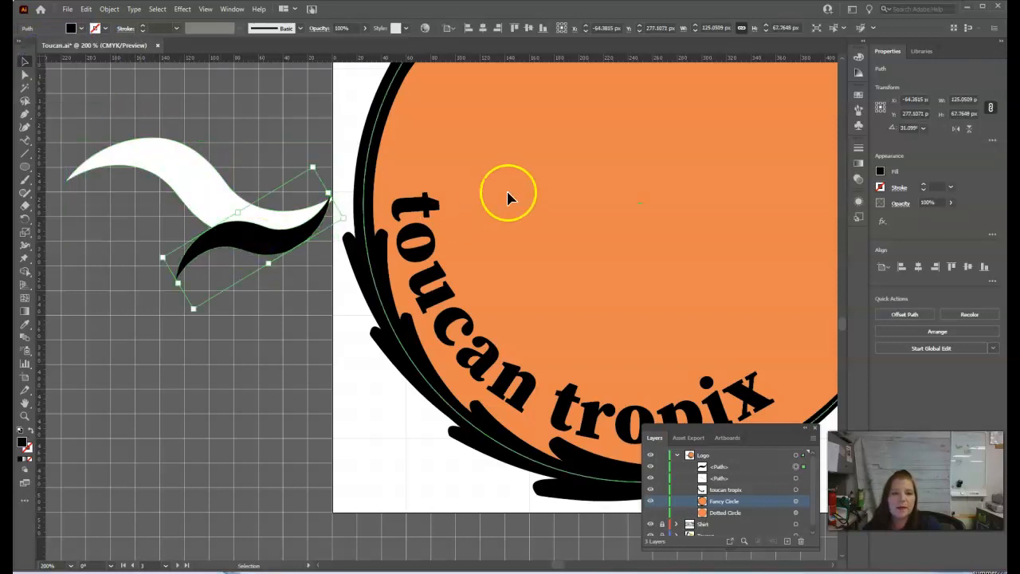
{"action": "left_click", "coordinate": [250, 243]}
{"action": "left_click", "coordinate": [82, 31]}
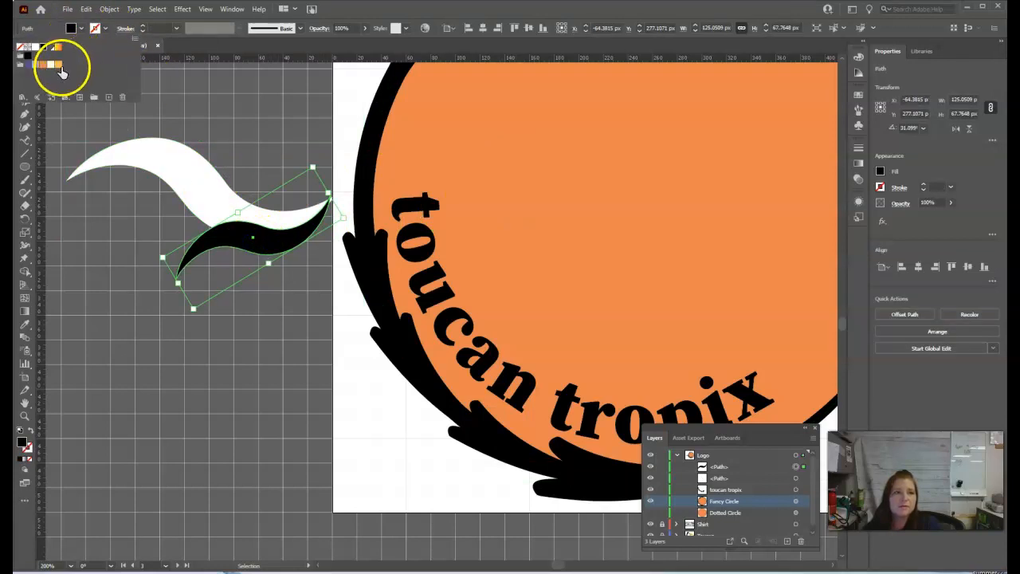
{"action": "left_click", "coordinate": [45, 67]}
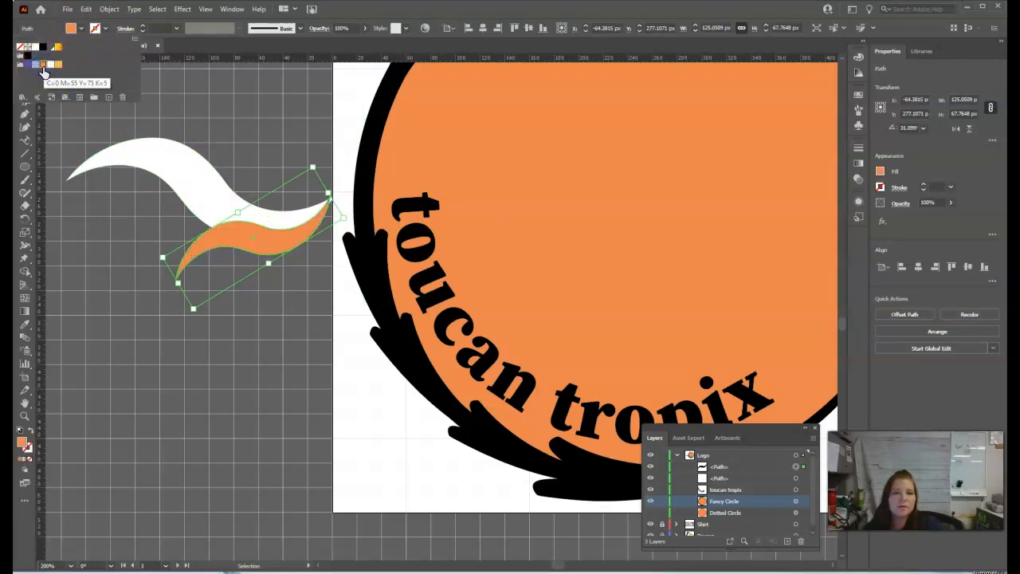
{"action": "left_click", "coordinate": [408, 193]}
Step: Send the orange swoosh to the back, behind the white one
{"action": "left_click_drag", "start_coordinate": [343, 232], "coordinate": [277, 244]}
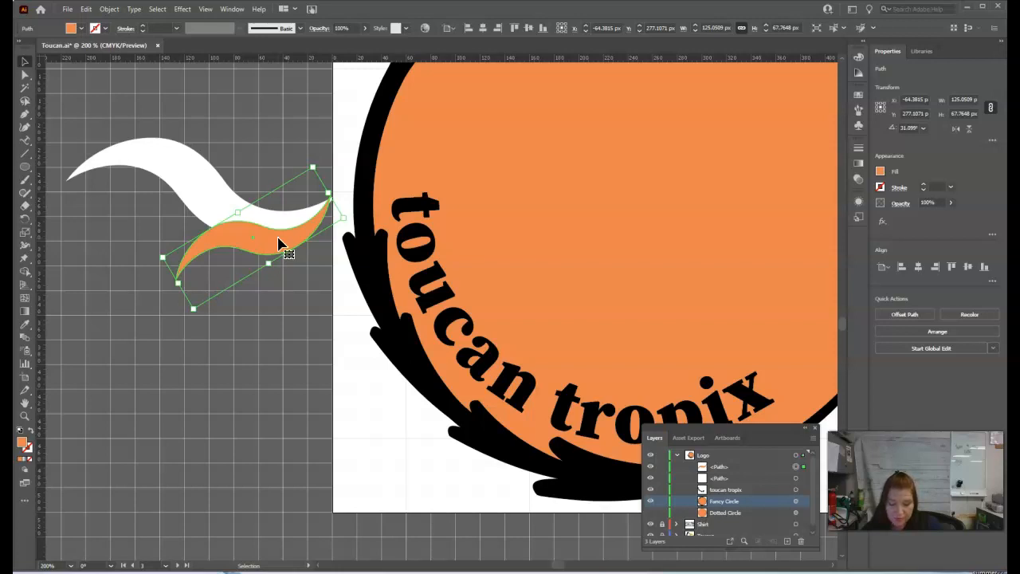
{"action": "right_click", "coordinate": [277, 244]}
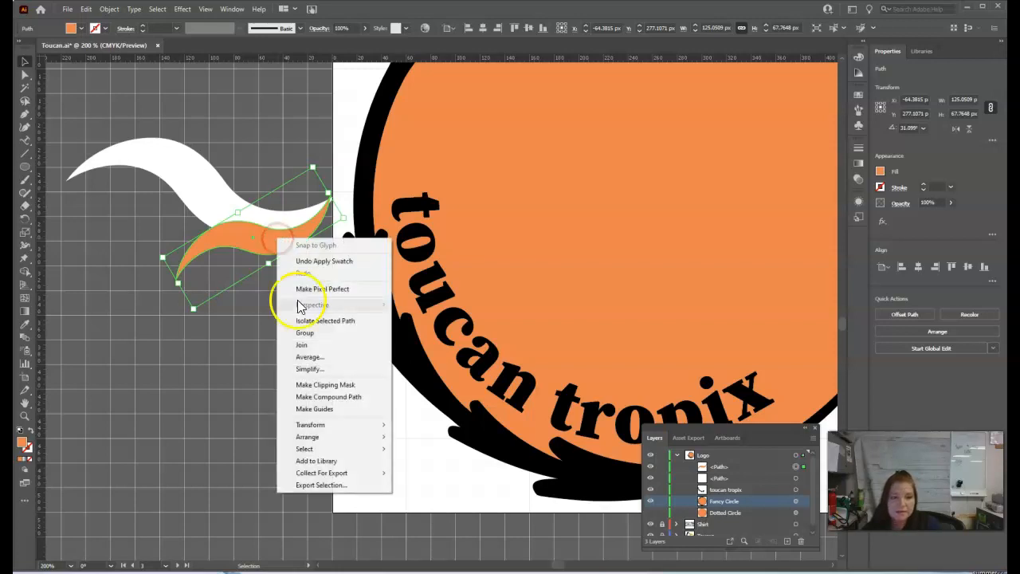
{"action": "left_click", "coordinate": [311, 436]}
{"action": "left_click", "coordinate": [460, 473]}
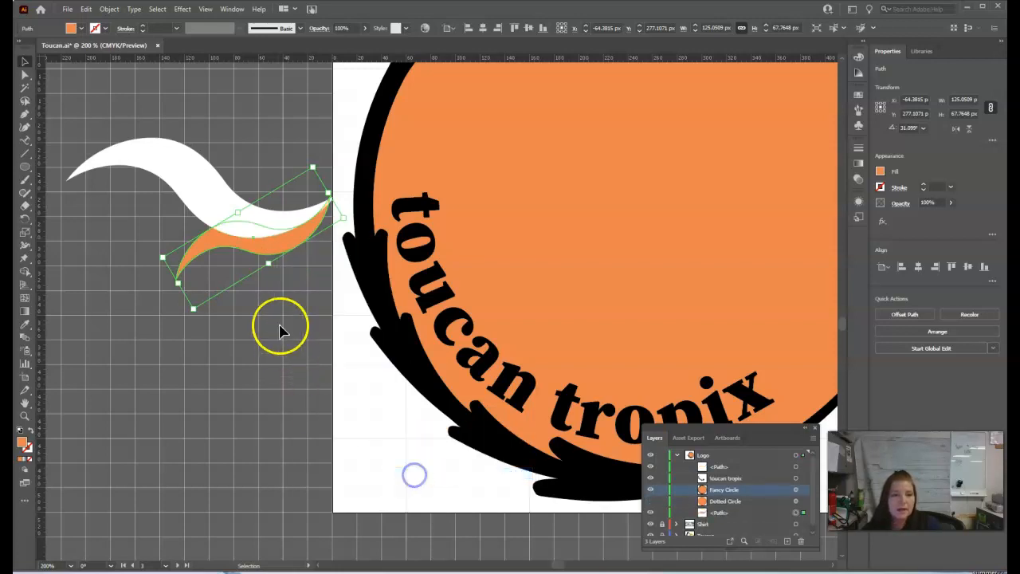
{"action": "left_click", "coordinate": [288, 220]}
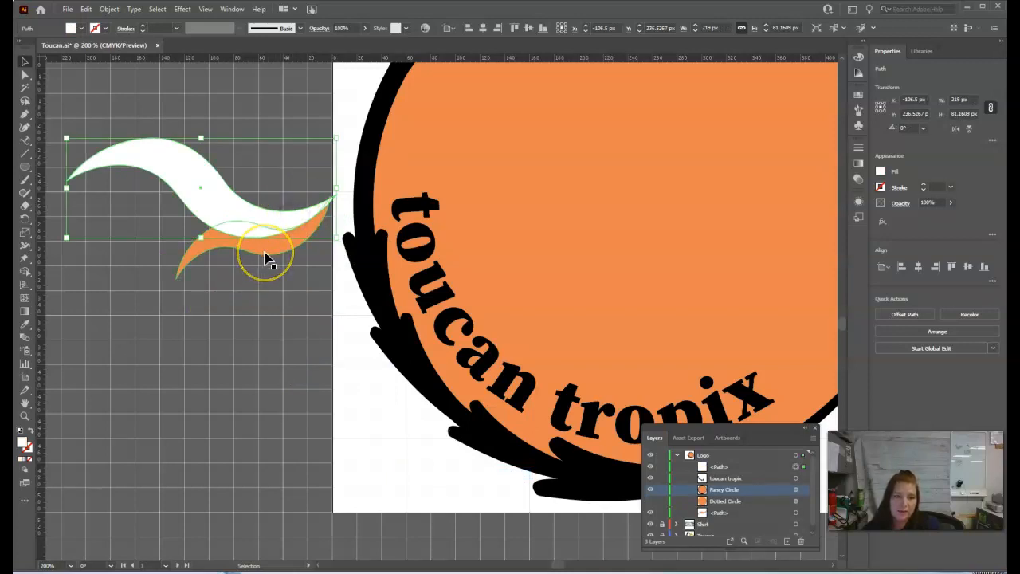
Step: Enlarge the orange swoosh to about 140 by 77 px, keeping its tip at the white swoosh's end
{"action": "left_click", "coordinate": [195, 259]}
{"action": "left_click_drag", "start_coordinate": [178, 283], "coordinate": [159, 295]}
{"action": "left_click_drag", "start_coordinate": [264, 270], "coordinate": [260, 267]}
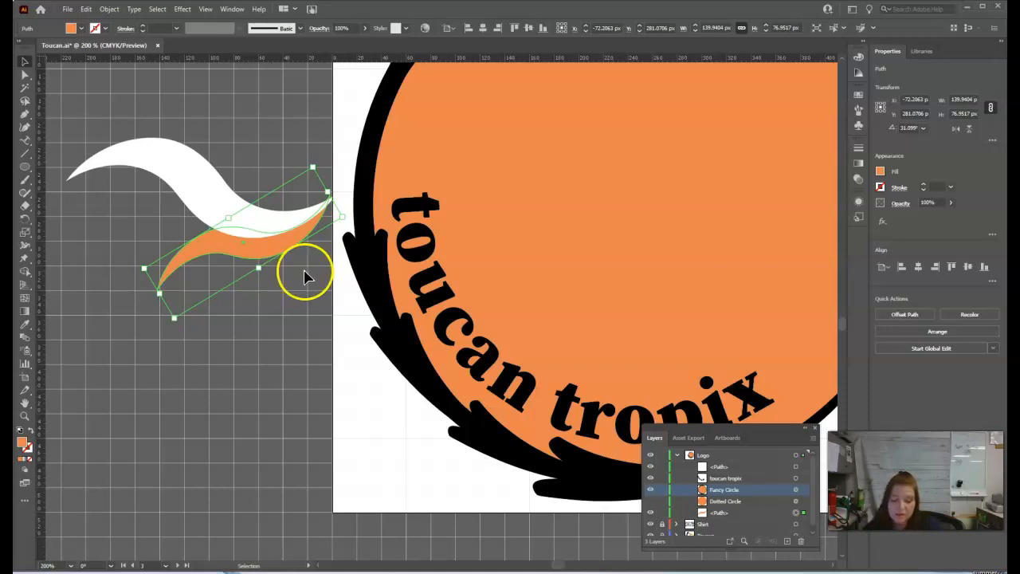
Step: Blend the white swoosh with the orange swoosh using the Blend tool
{"action": "left_click", "coordinate": [210, 172]}
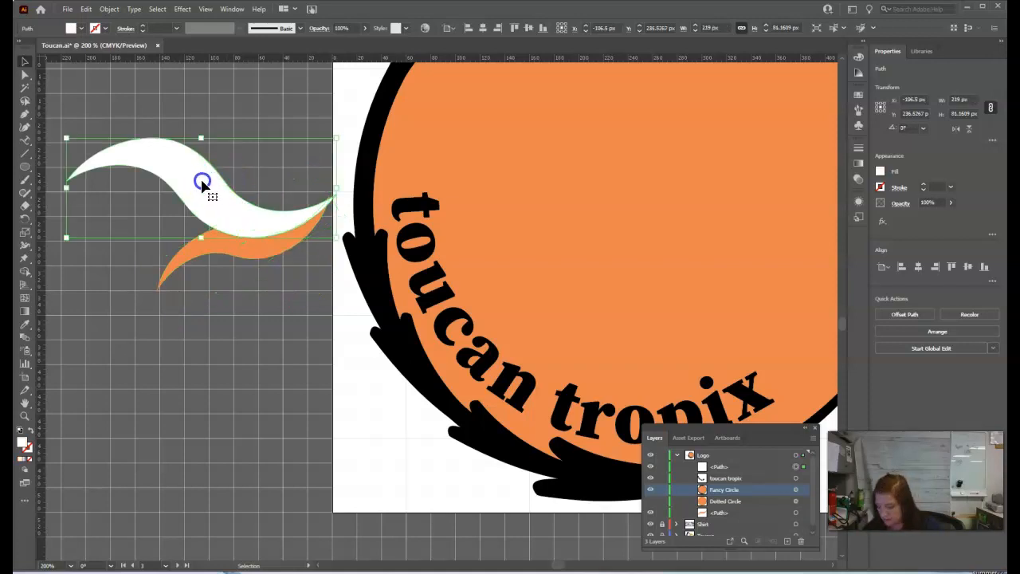
{"action": "left_click", "coordinate": [189, 263], "text": "shift"}
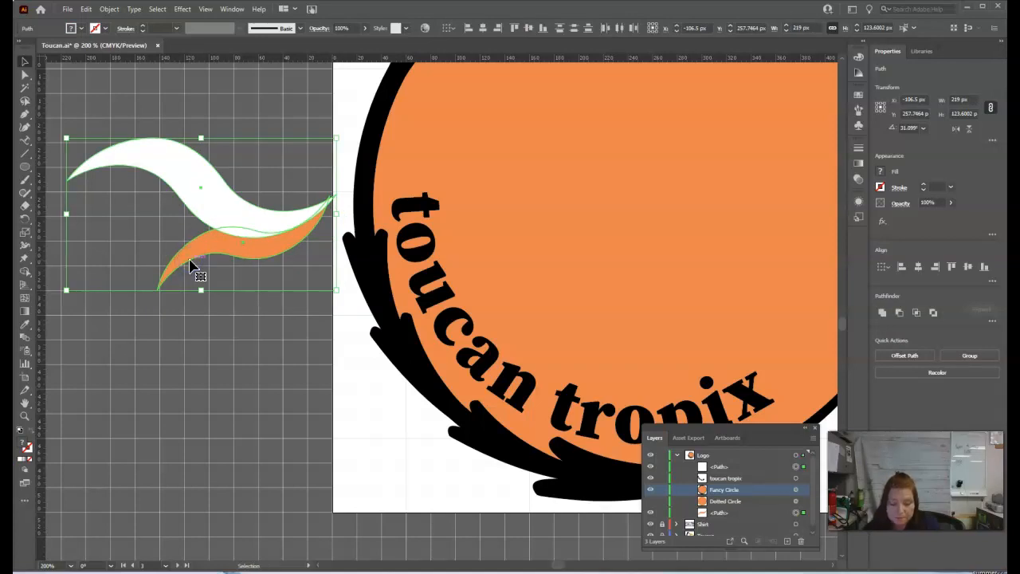
{"action": "left_click", "coordinate": [26, 286]}
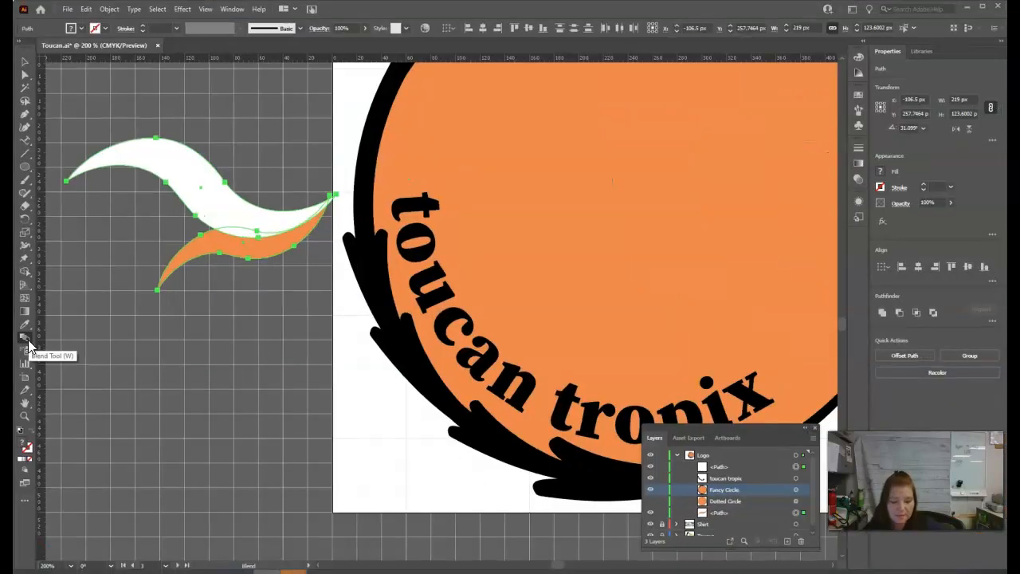
{"action": "left_click", "coordinate": [26, 343]}
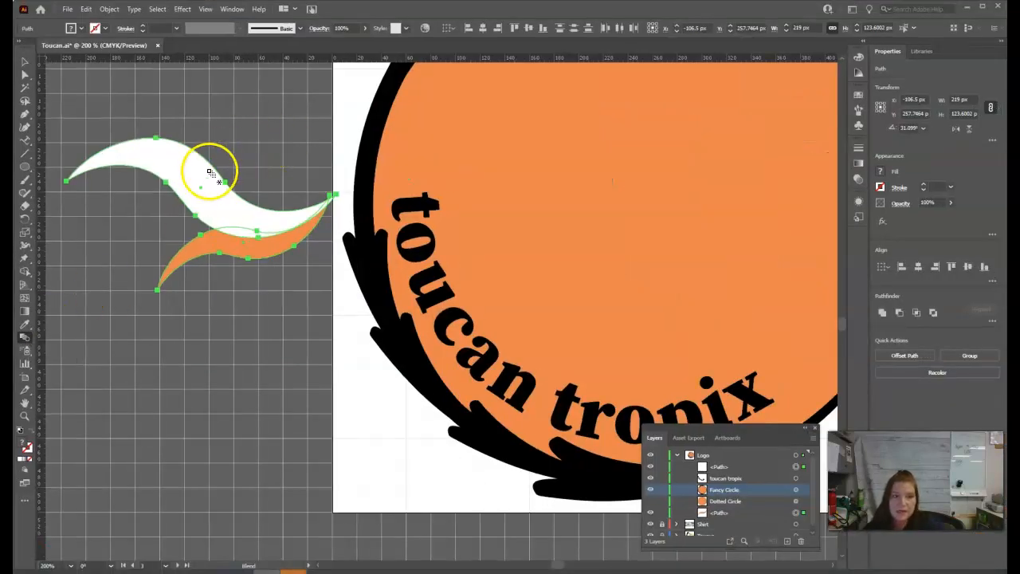
{"action": "left_click", "coordinate": [184, 165]}
{"action": "left_click", "coordinate": [211, 253]}
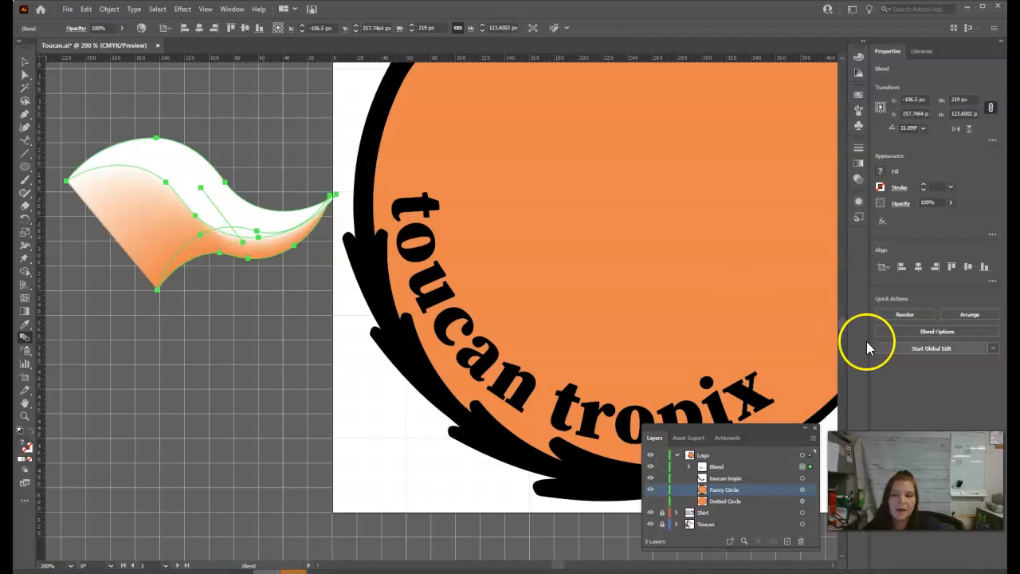
Step: Set the blend spacing to Specified Steps with 10 steps and check the result in outline view
{"action": "left_click", "coordinate": [925, 333]}
{"action": "left_click_drag", "start_coordinate": [637, 220], "coordinate": [395, 169]}
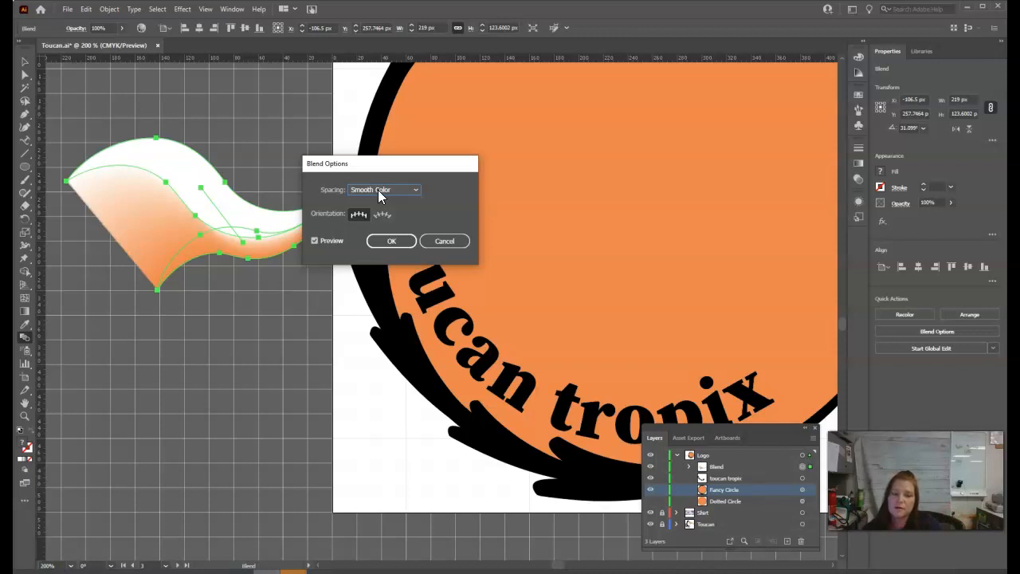
{"action": "left_click", "coordinate": [380, 193]}
{"action": "left_click", "coordinate": [381, 214]}
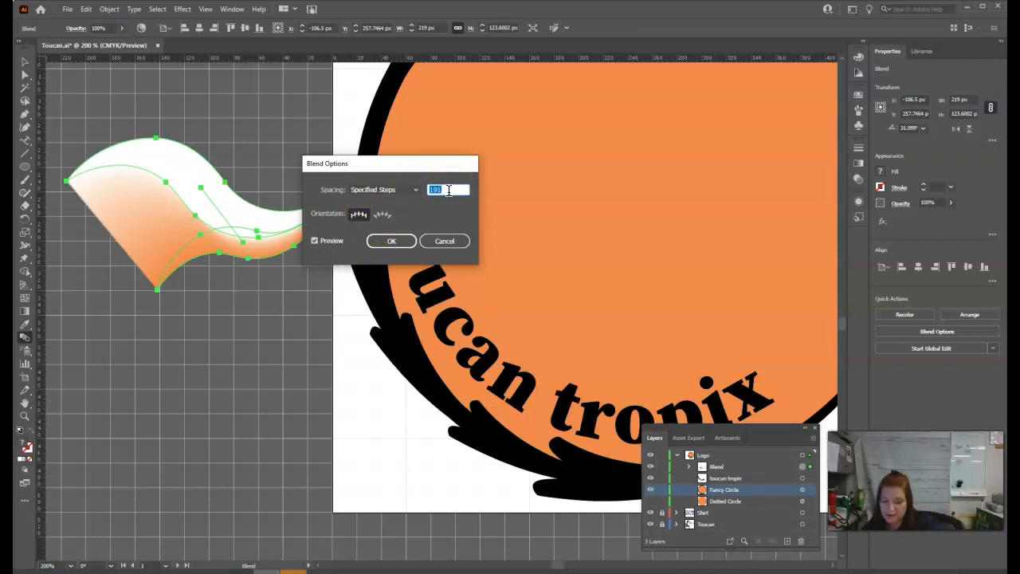
{"action": "type", "text": "10"}
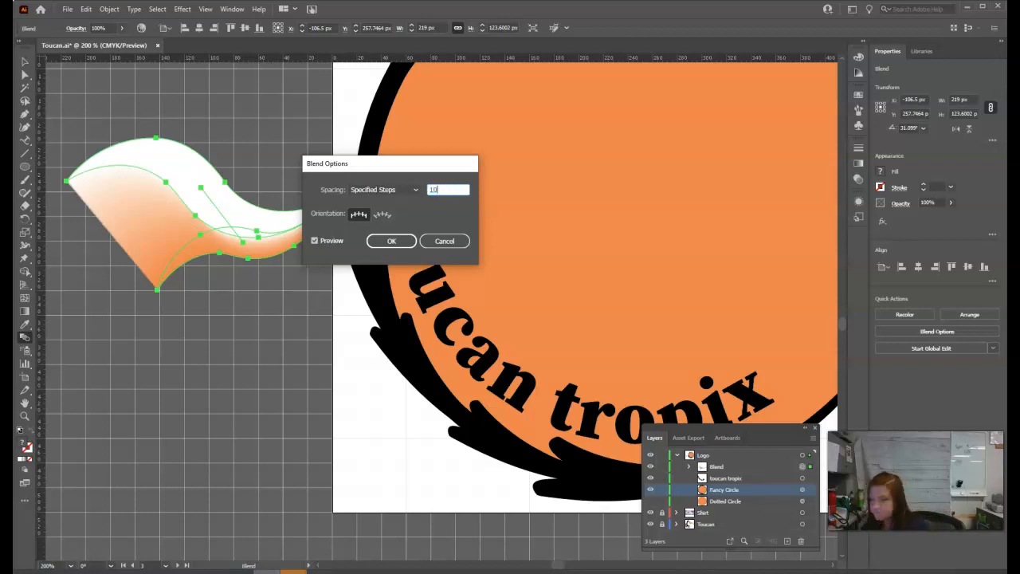
{"action": "left_click", "coordinate": [459, 204]}
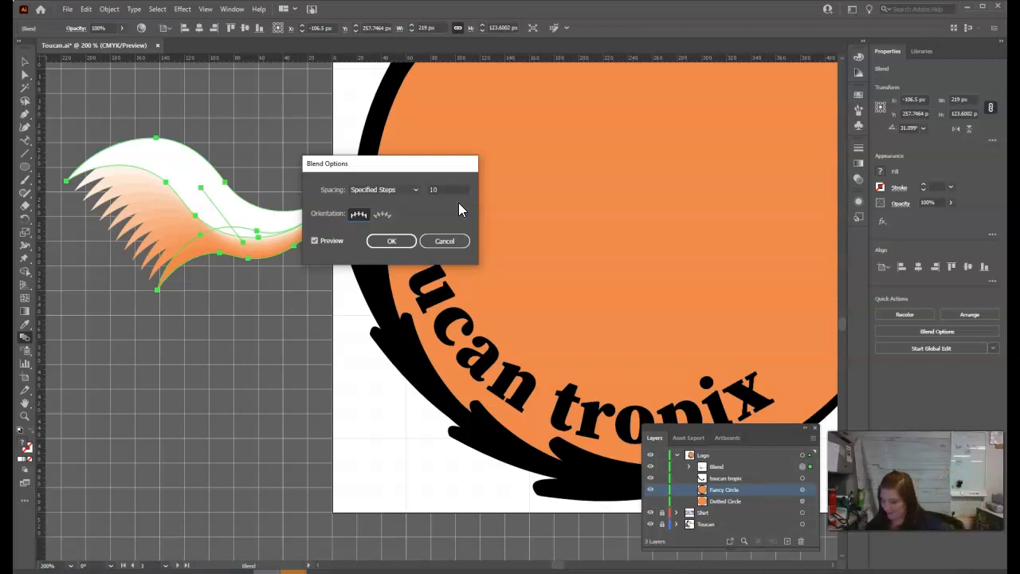
{"action": "left_click", "coordinate": [405, 241]}
{"action": "key", "text": "ctrl+y"}
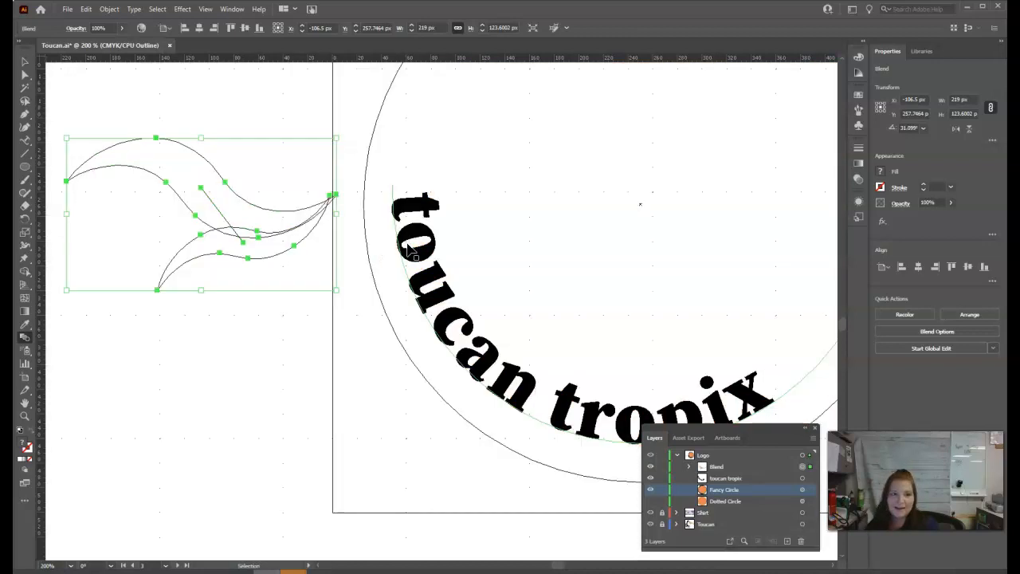
{"action": "key", "text": "ctrl+y"}
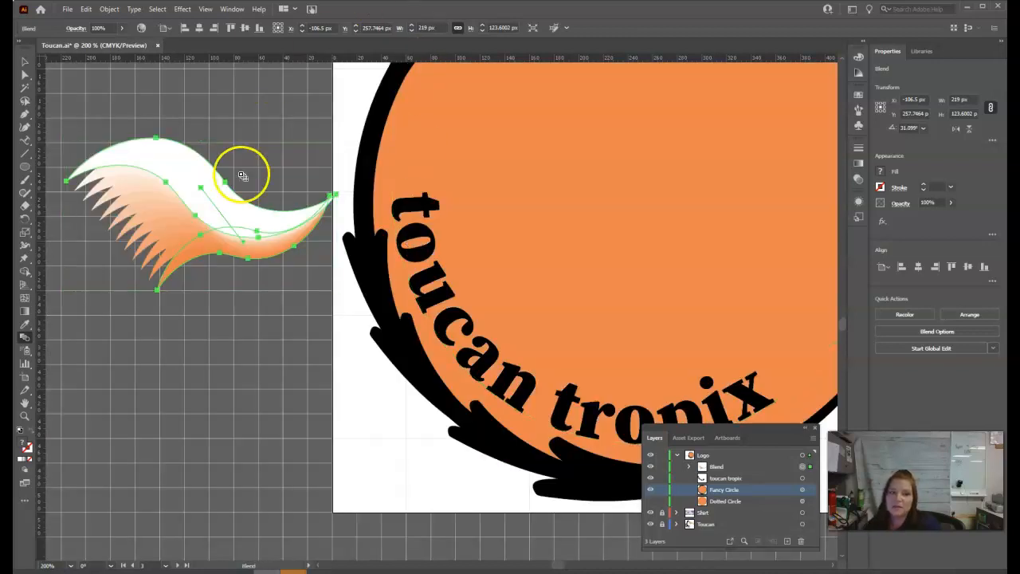
Step: Set the blend's number of specified steps to 5
{"action": "left_click", "coordinate": [942, 329]}
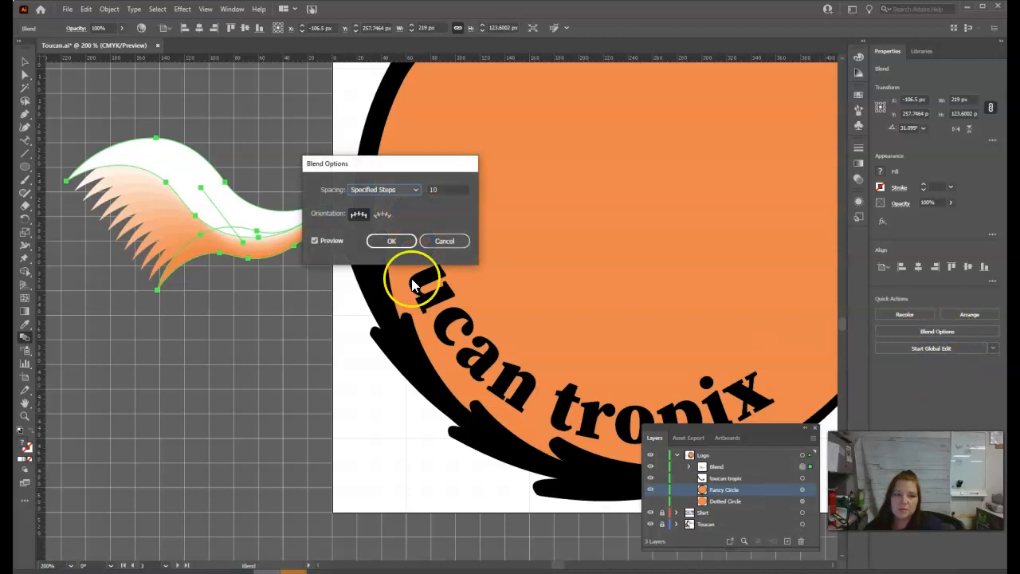
{"action": "double_click", "coordinate": [444, 190]}
{"action": "type", "text": "5"}
{"action": "key", "text": "Tab"}
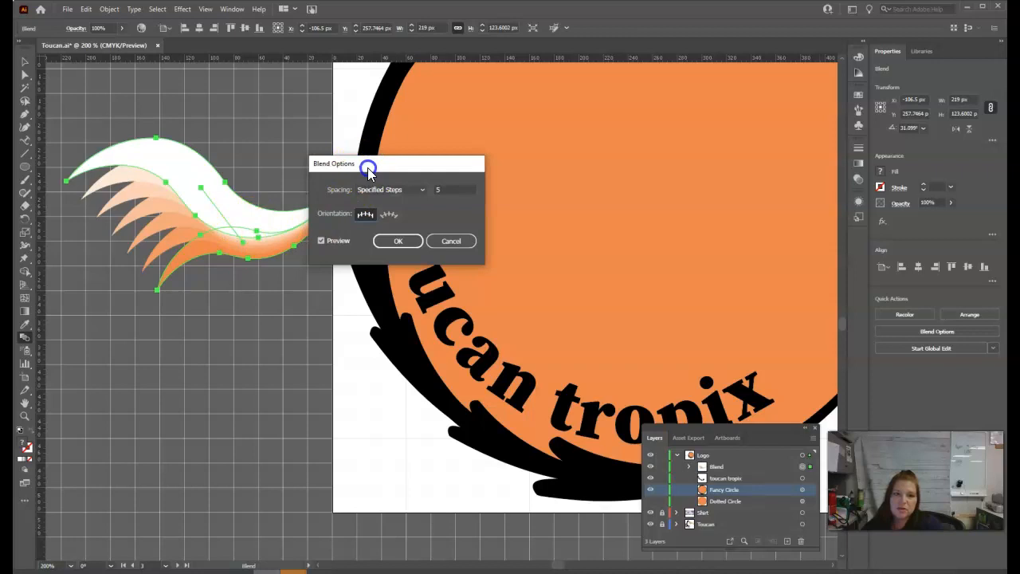
{"action": "left_click_drag", "start_coordinate": [365, 164], "coordinate": [389, 164]}
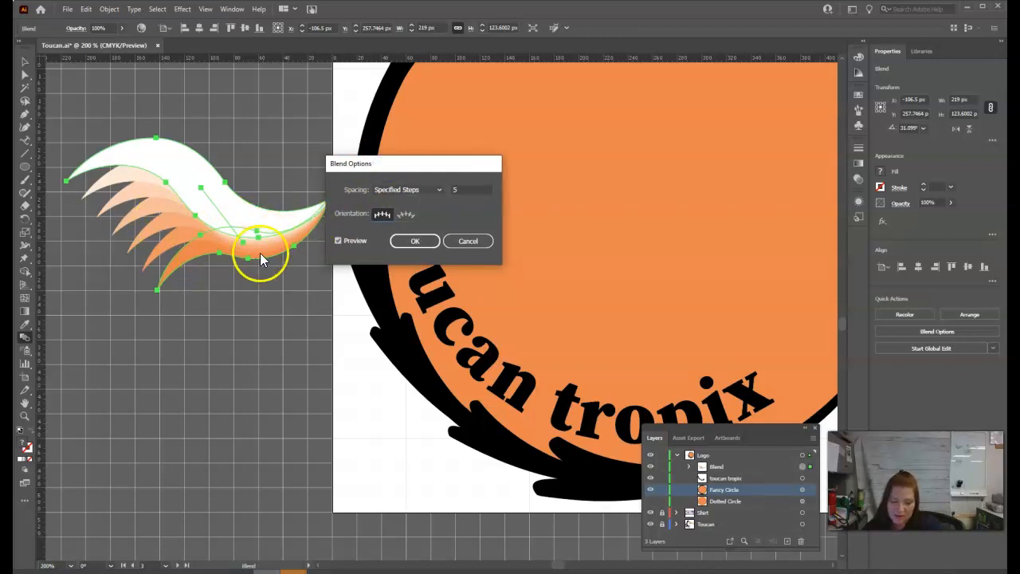
{"action": "left_click", "coordinate": [415, 241]}
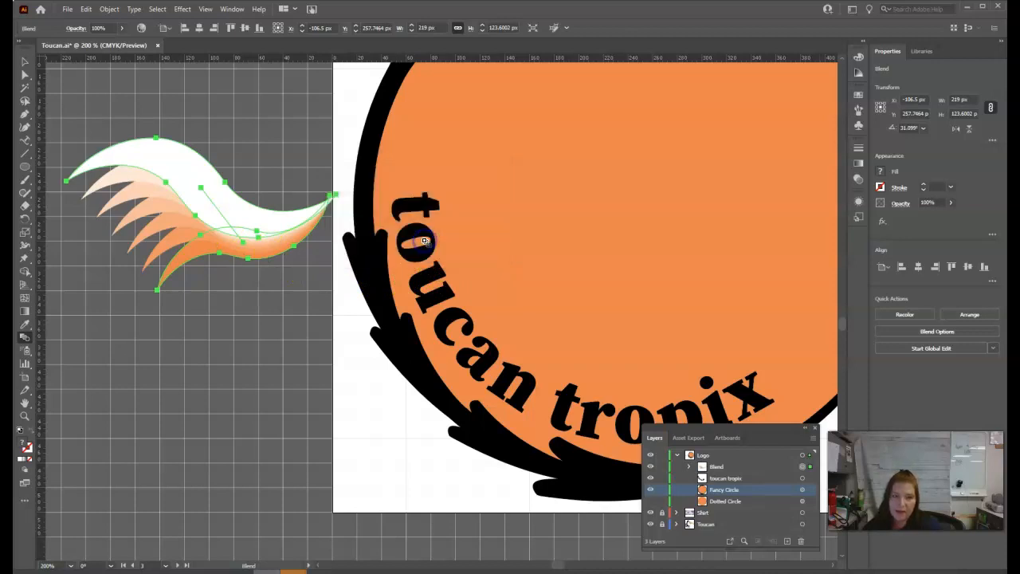
Step: Move the blended swoosh onto the orange circle, just above the toucan tropix text
{"action": "left_click", "coordinate": [25, 61]}
{"action": "left_click_drag", "start_coordinate": [255, 208], "coordinate": [648, 289]}
{"action": "key", "text": "a"}
{"action": "key", "text": "ctrl+minus"}
{"action": "key", "text": "v"}
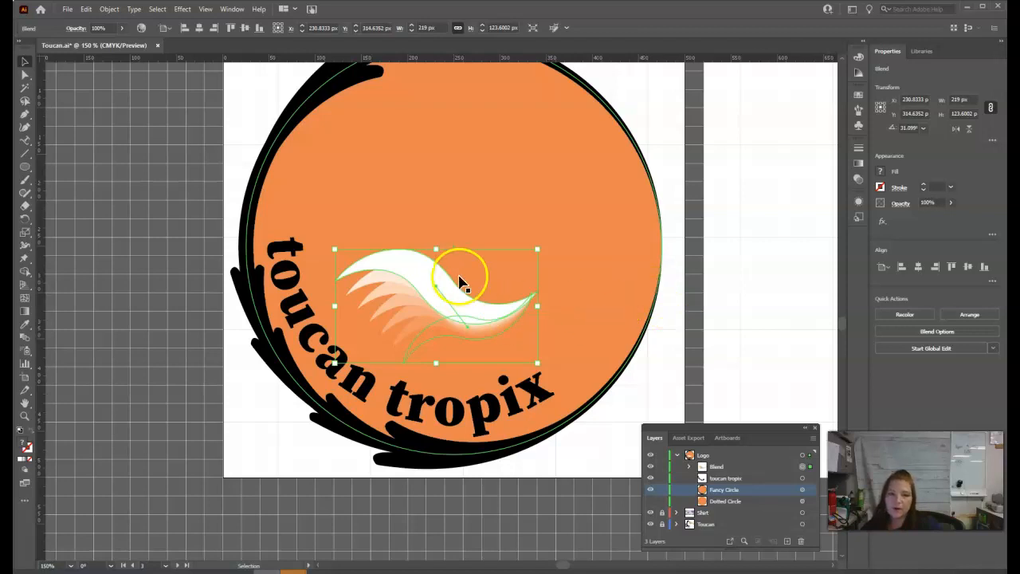
Step: Enlarge and rotate the blended swoosh into a steeper wing, about 287 by 188 px, inside the orange circle
{"action": "left_click_drag", "start_coordinate": [335, 248], "coordinate": [298, 230]}
{"action": "left_click_drag", "start_coordinate": [524, 308], "coordinate": [572, 306]}
{"action": "left_click_drag", "start_coordinate": [479, 310], "coordinate": [473, 282]}
{"action": "left_click_drag", "start_coordinate": [574, 217], "coordinate": [591, 282]}
{"action": "left_click_drag", "start_coordinate": [497, 322], "coordinate": [468, 314]}
{"action": "left_click_drag", "start_coordinate": [530, 342], "coordinate": [560, 362]}
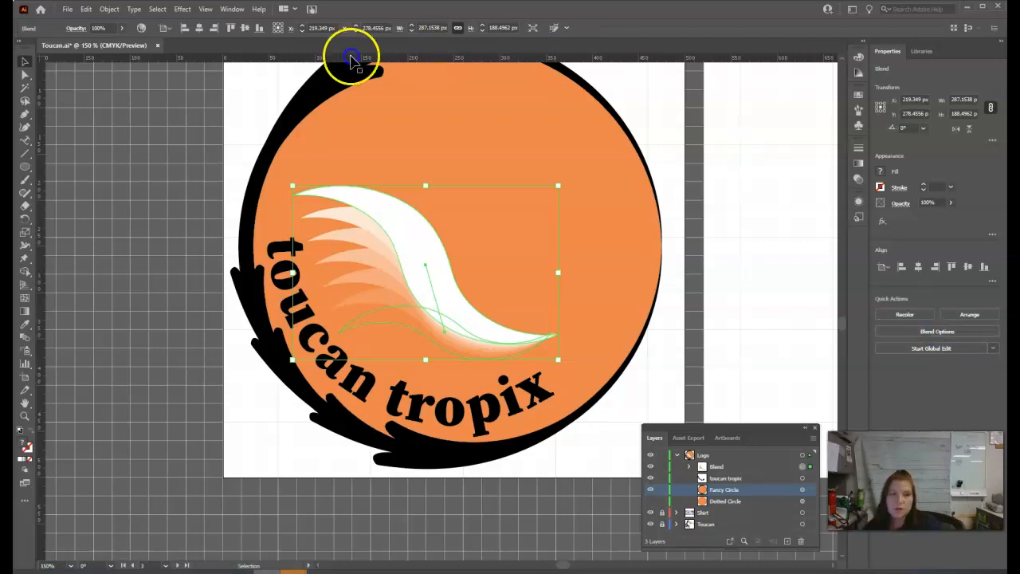
Step: Expand the blend into separate editable shapes, with Object and Fill included
{"action": "left_click", "coordinate": [84, 9]}
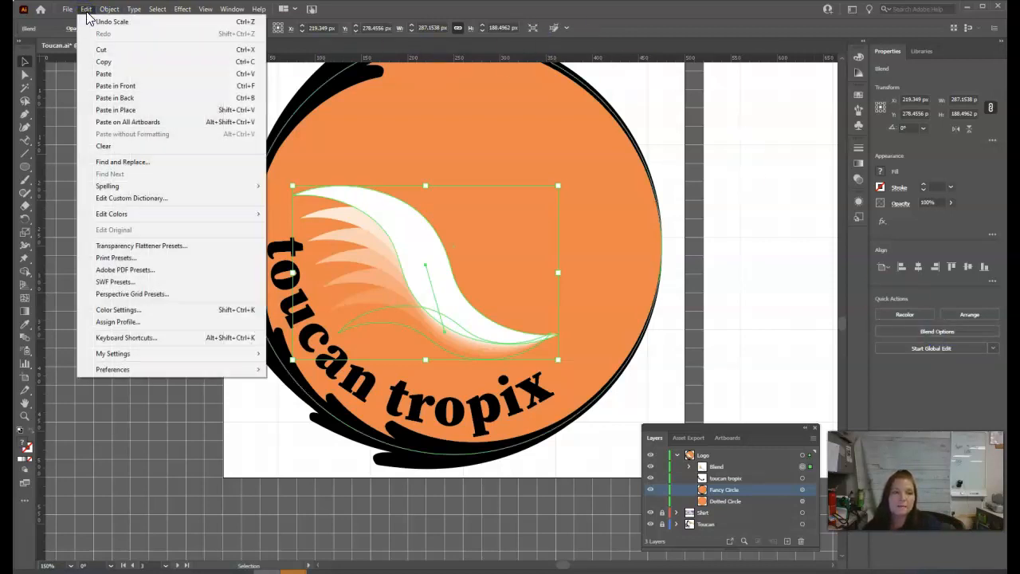
{"action": "left_click", "coordinate": [85, 10]}
{"action": "left_click", "coordinate": [83, 9]}
{"action": "left_click", "coordinate": [109, 9]}
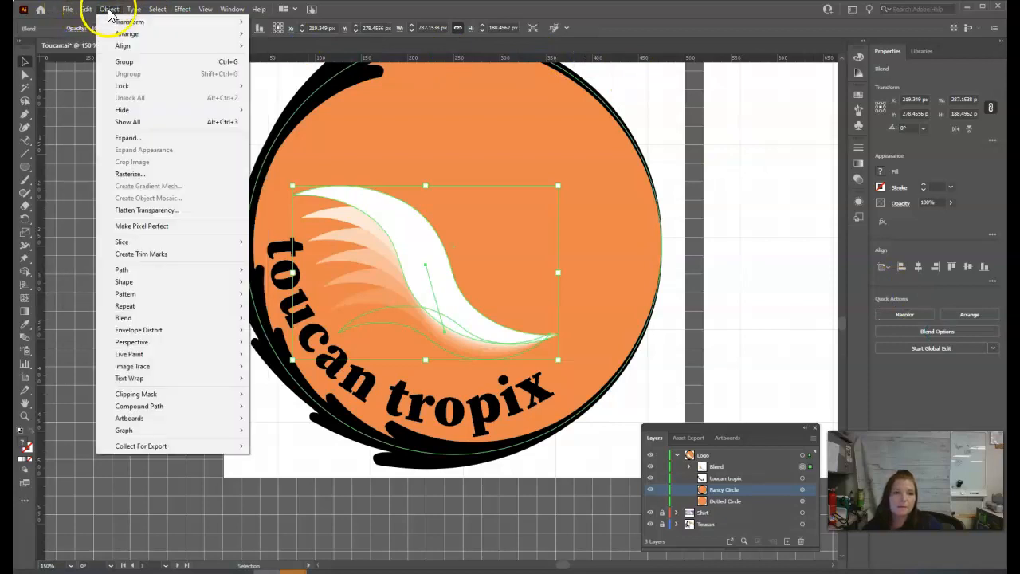
{"action": "left_click", "coordinate": [144, 138]}
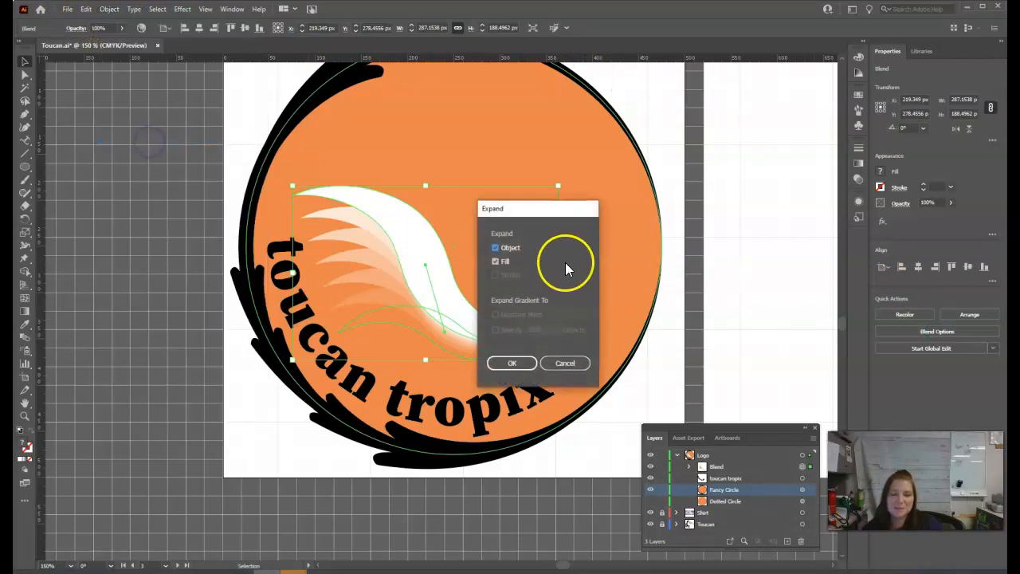
{"action": "left_click", "coordinate": [518, 364]}
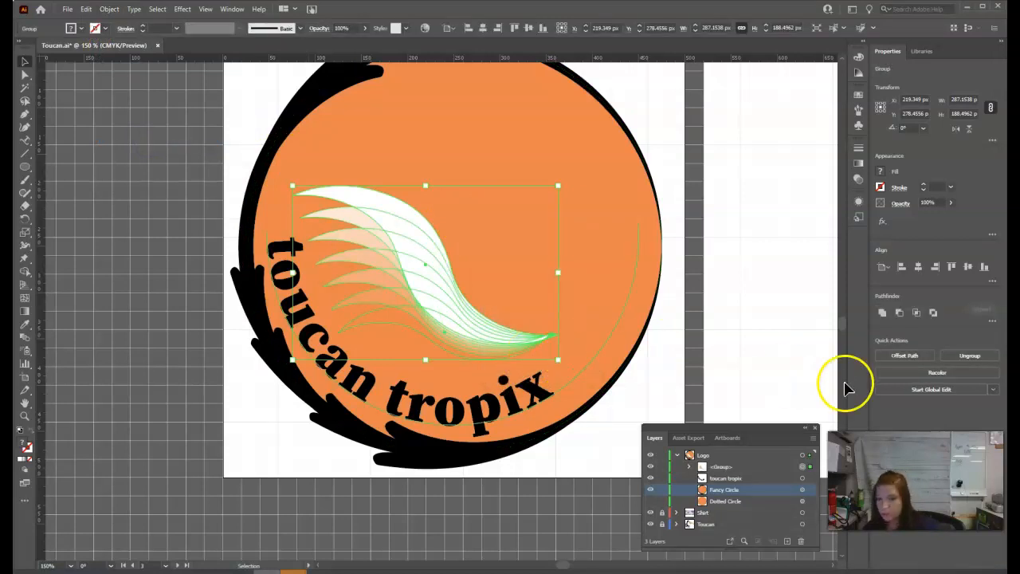
Step: Select the expanded wing group and activate Direct Selection for its individual paths
{"action": "left_click", "coordinate": [767, 323]}
{"action": "left_click", "coordinate": [431, 311]}
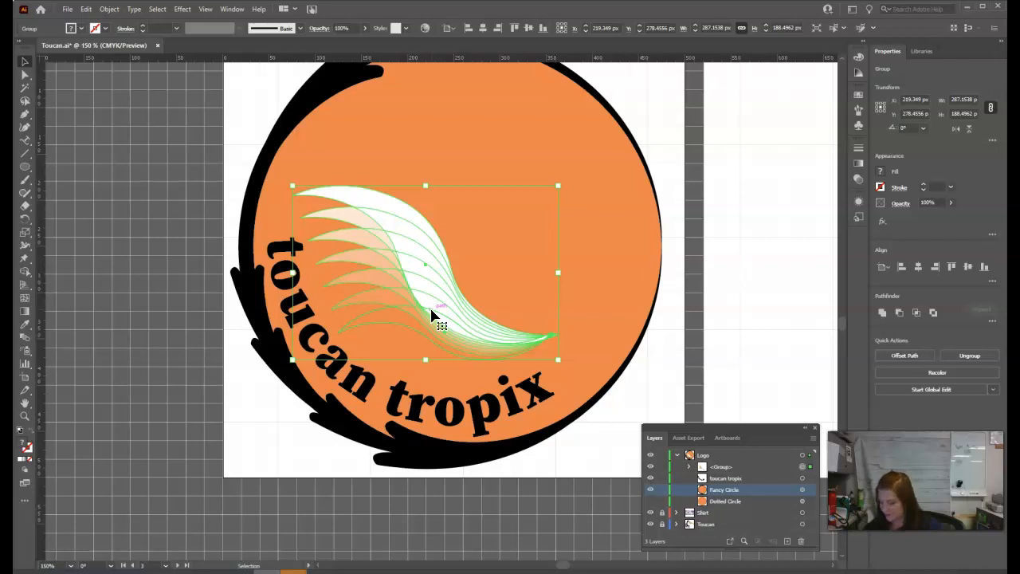
{"action": "key", "text": "ctrl+s"}
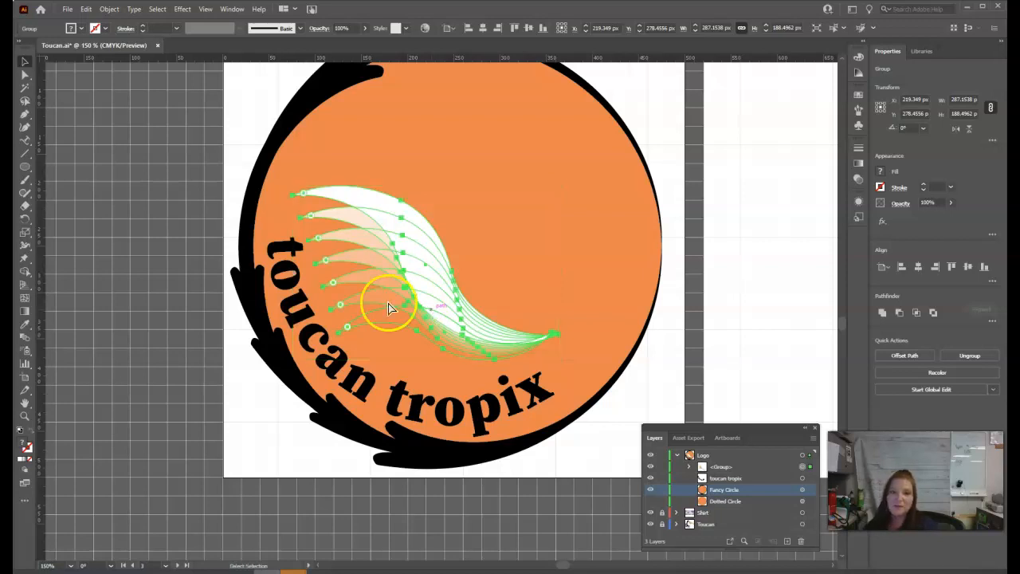